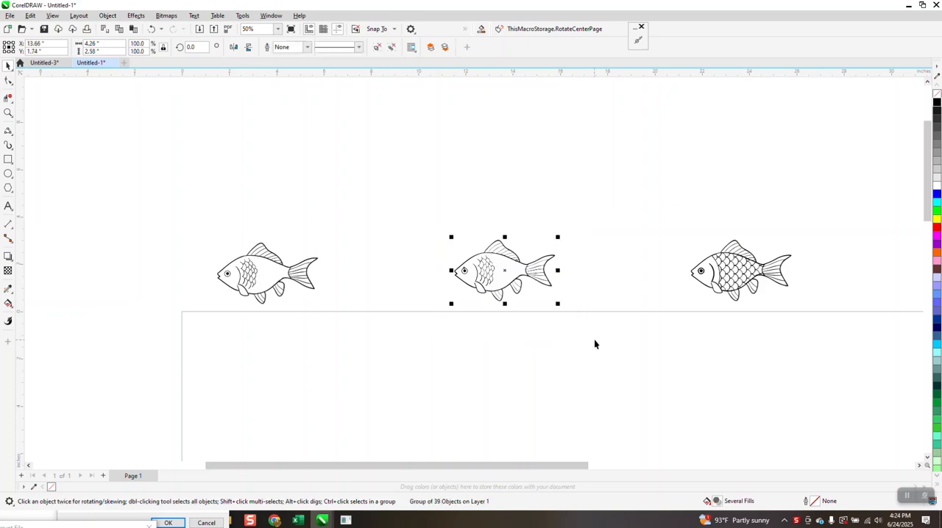
Step: Examine the leftmost fish and the fully scaled fish above the page up close
click(9, 114)
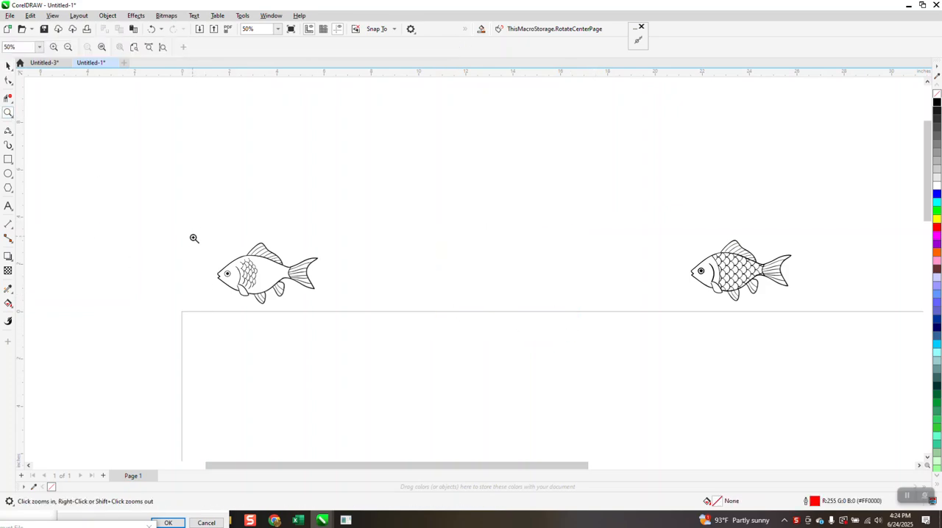
drag(235, 258, 290, 298)
scroll(287, 292, down, 2)
scroll(288, 283, down, 3)
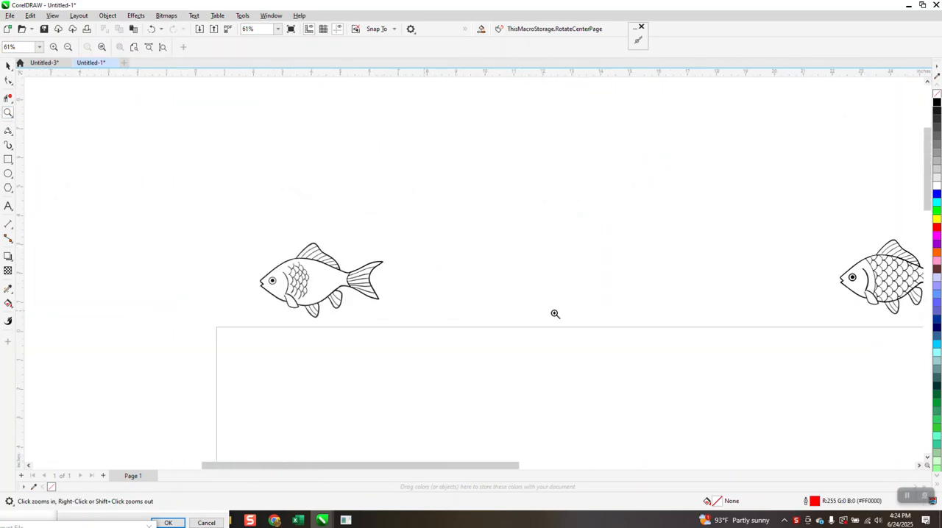
scroll(662, 295, down, 1)
drag(798, 266, 852, 324)
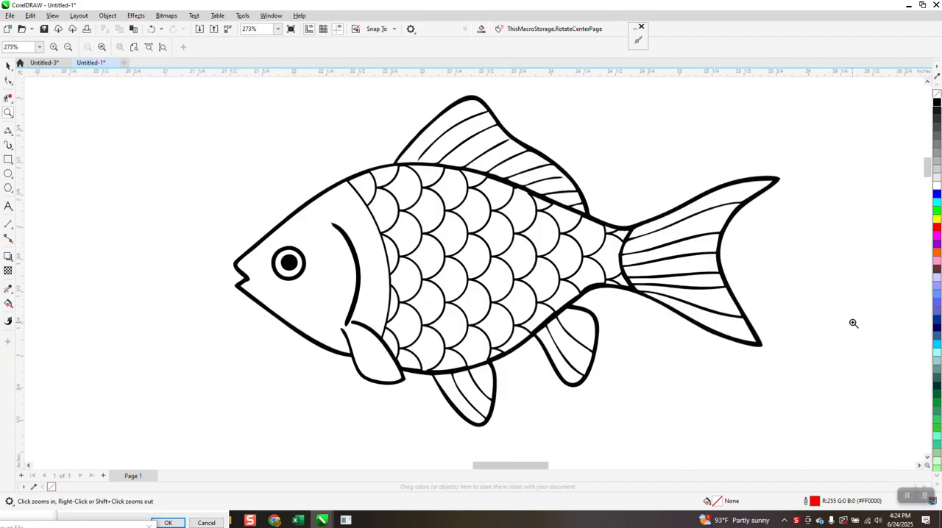
scroll(604, 221, down, 3)
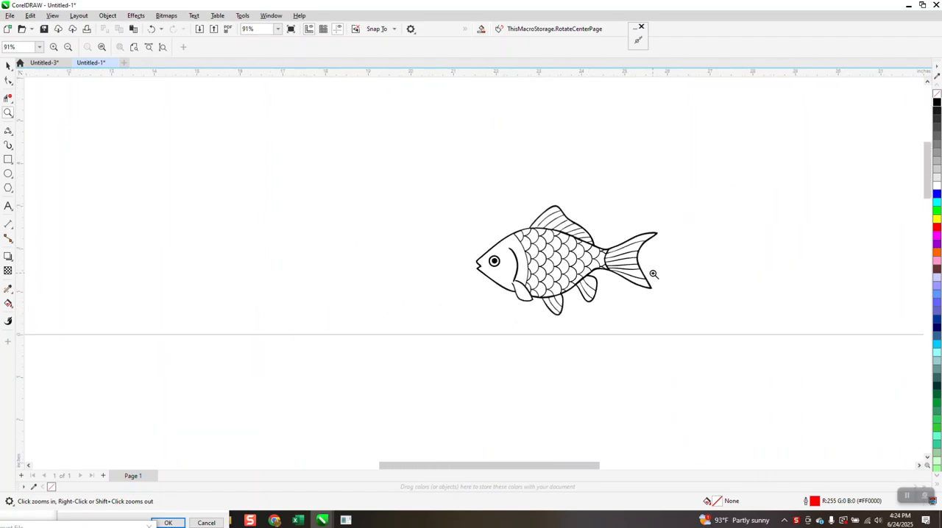
scroll(654, 273, down, 1)
scroll(654, 274, down, 1)
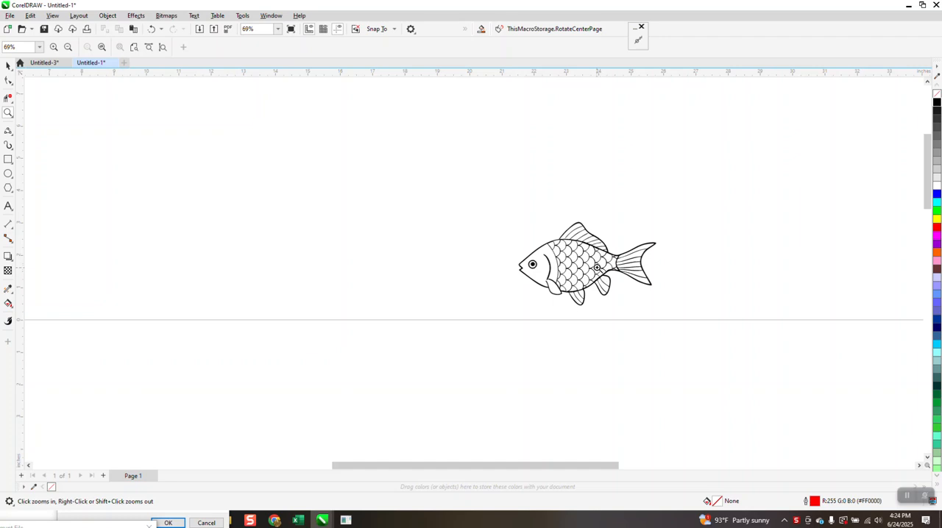
scroll(597, 265, down, 2)
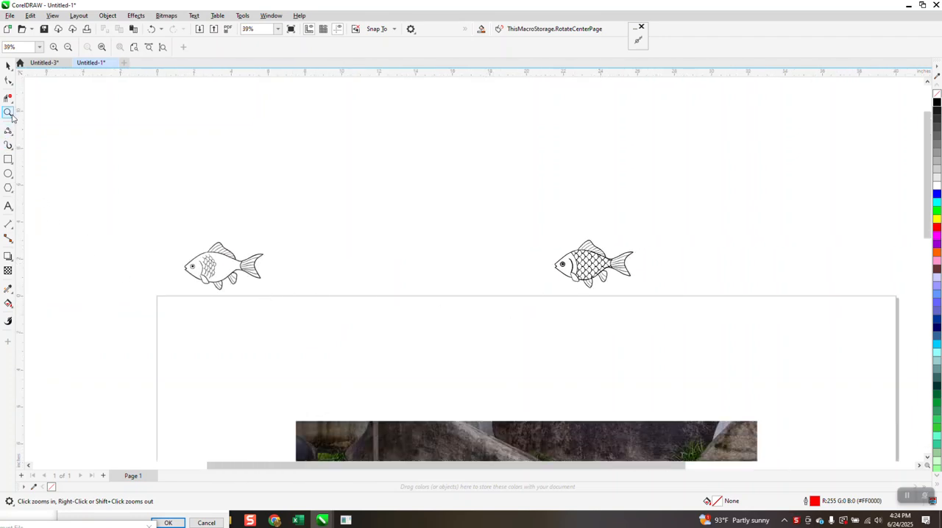
Step: Set the nudge distance to 5 inches and place a copy of the leftmost fish bitmap that far to its right
click(8, 65)
click(217, 278)
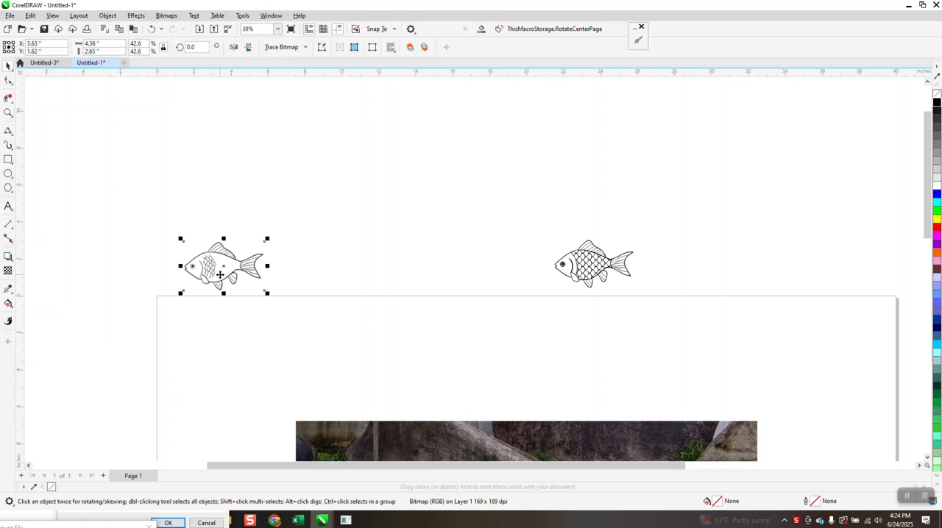
click(193, 140)
click(335, 47)
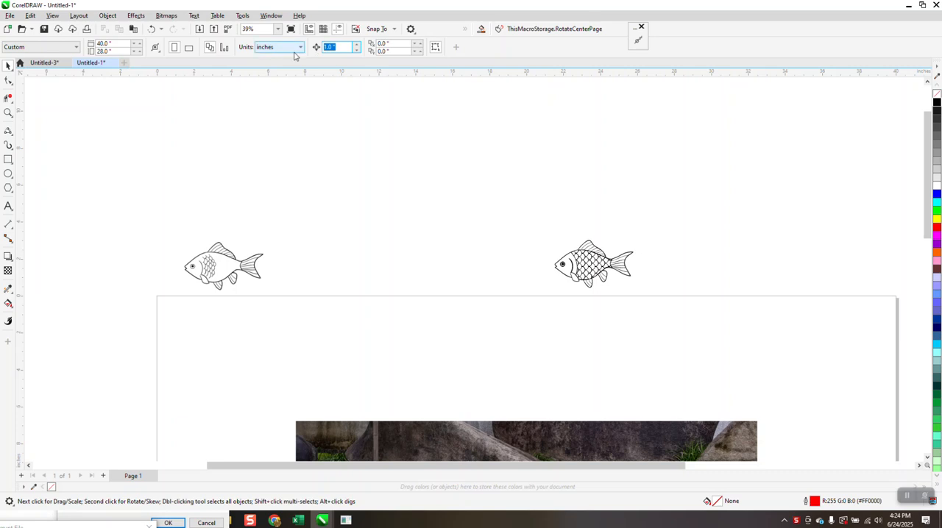
text(5)
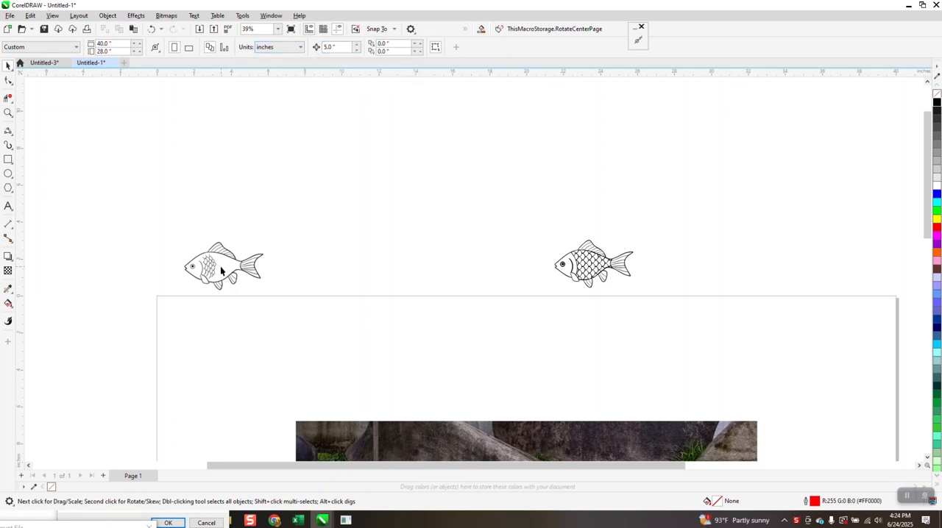
click(221, 267)
key(ctrl+v)
key(Right)
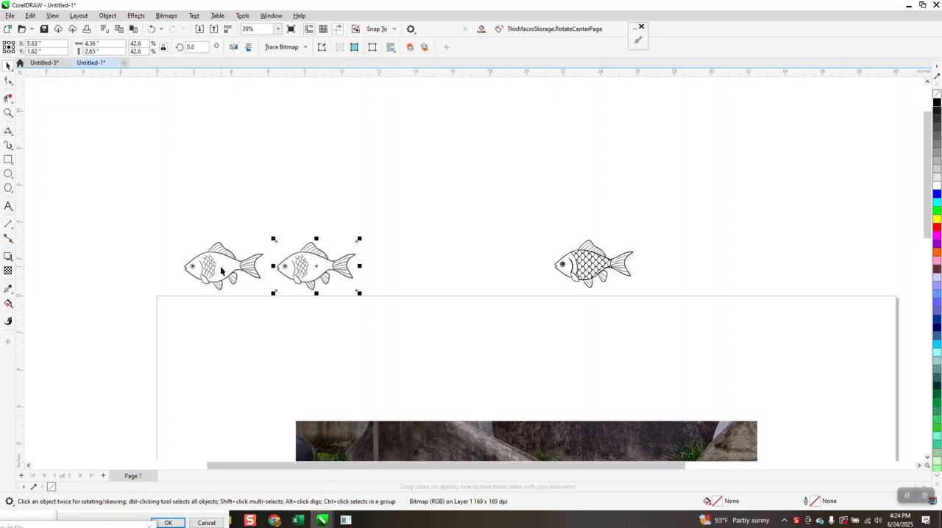
Step: Outline-trace the copied fish bitmap as Clipart, removing the color from the entire image
click(305, 49)
mouse_move(296, 86)
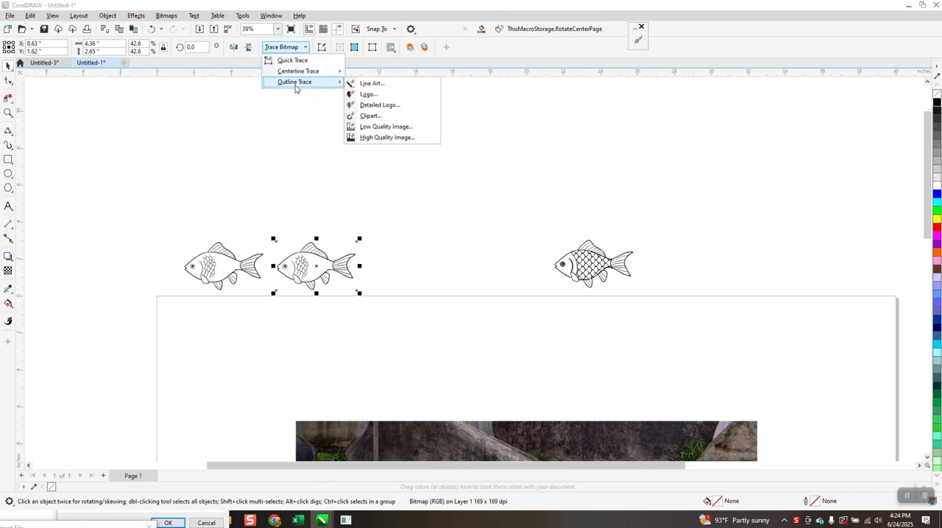
click(368, 117)
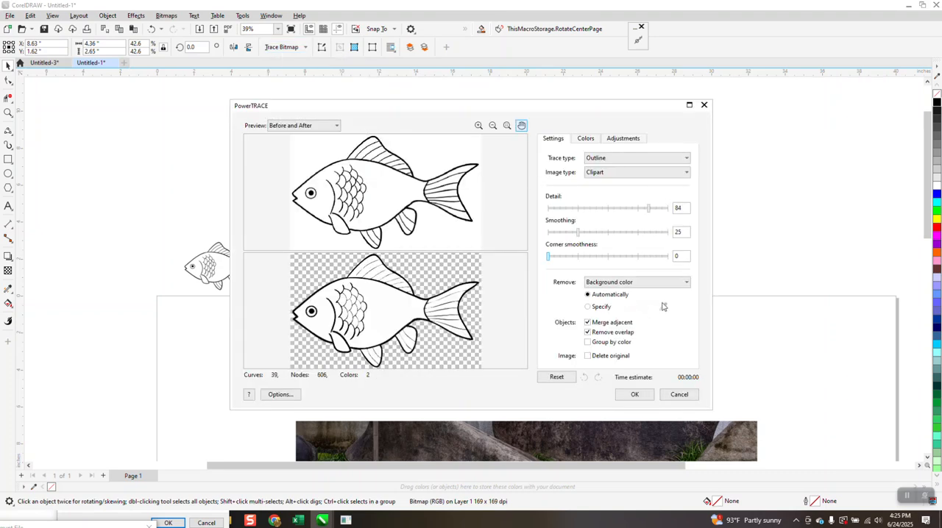
click(685, 287)
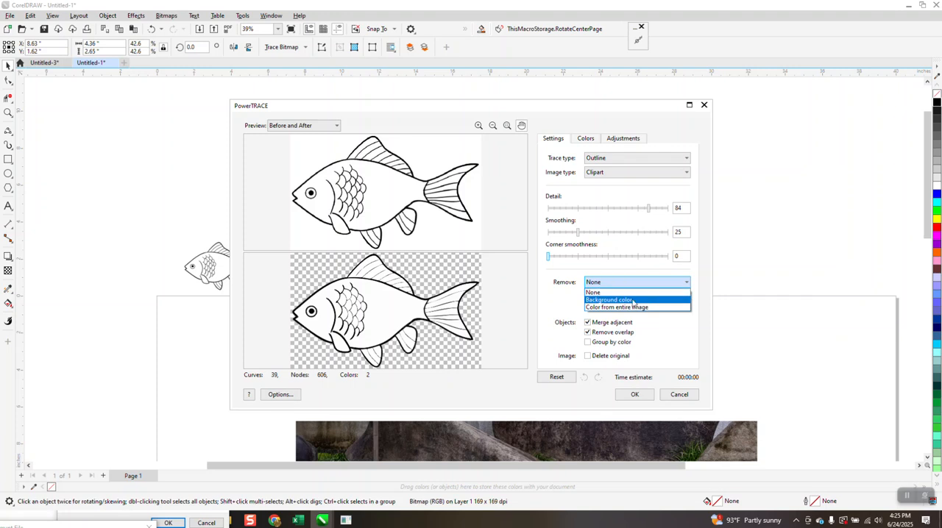
click(623, 308)
click(635, 394)
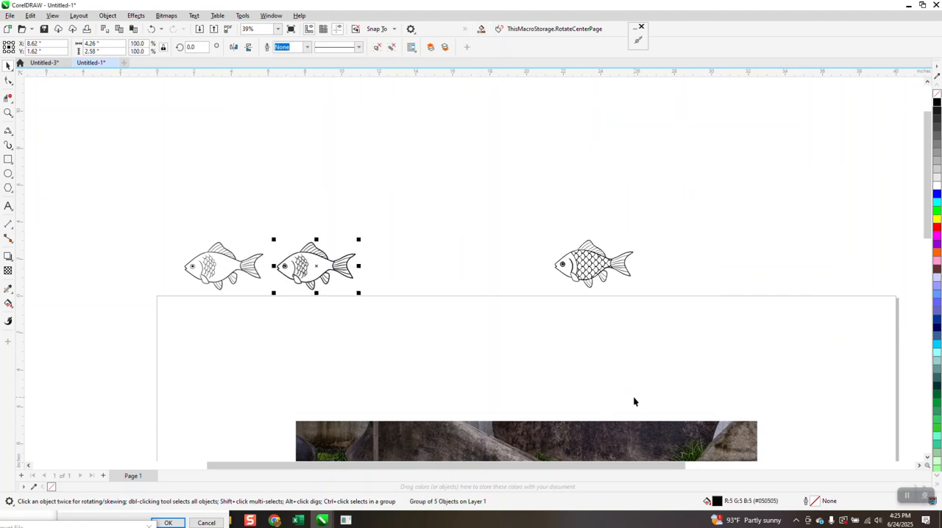
Step: Place the traced fish group 5 inches to the right of the bitmap it was traced from
key(ctrl+d)
click(8, 113)
drag(320, 242, 529, 339)
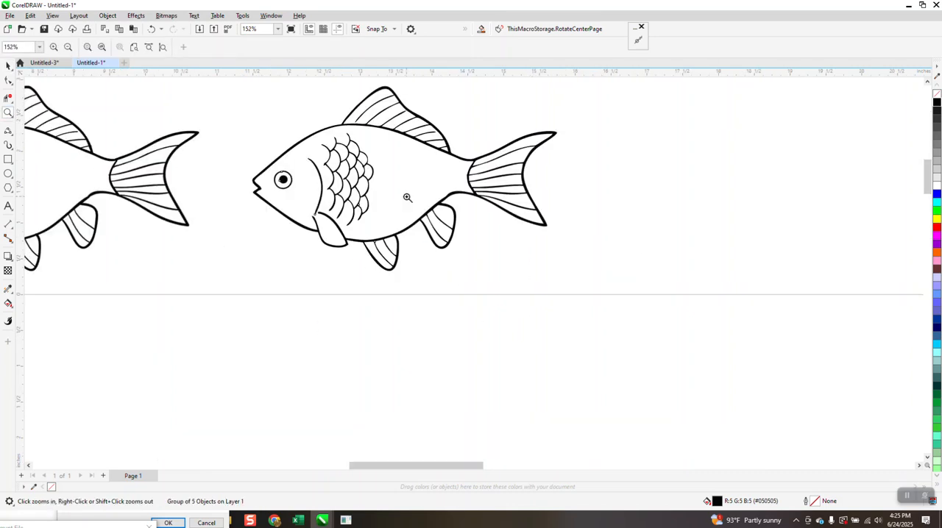
click(8, 65)
key(space)
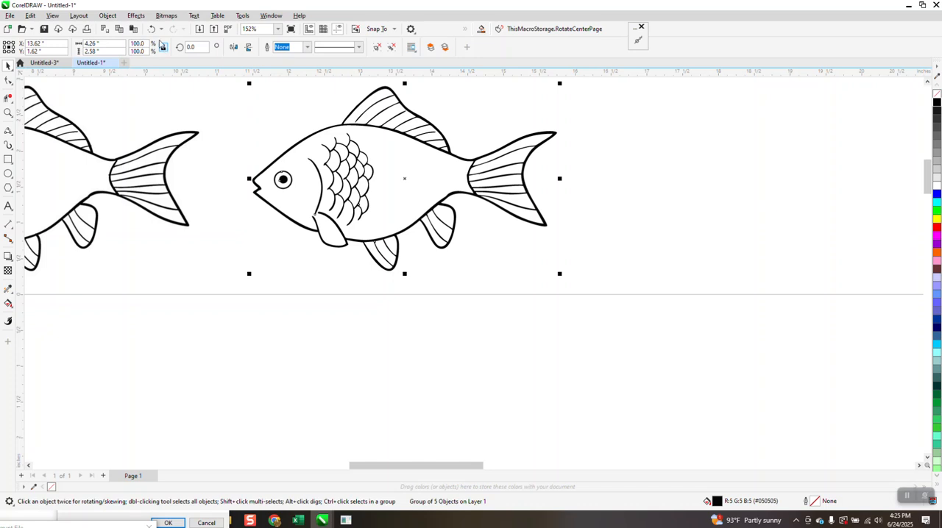
Step: Ungroup the traced fish into separate objects and clear the selection
click(108, 16)
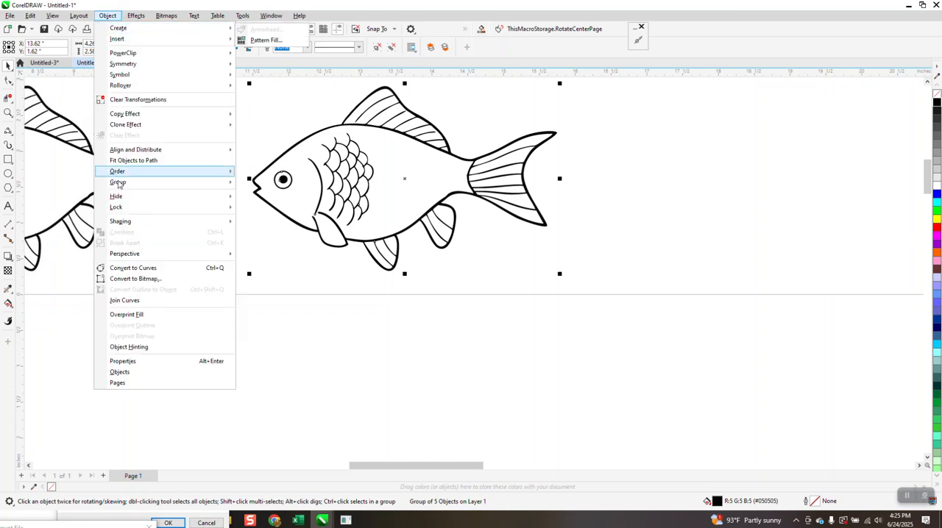
mouse_move(119, 185)
click(253, 191)
key(Escape)
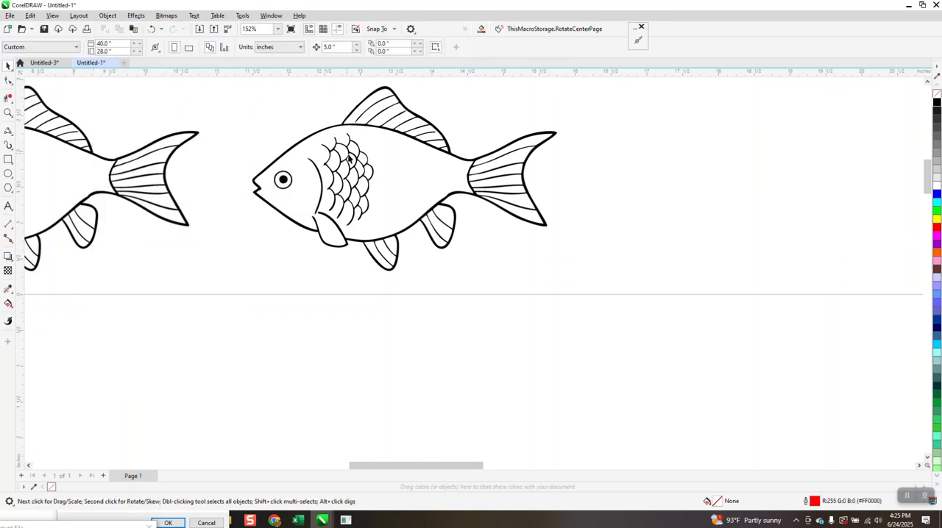
Step: Delete the scale-pattern curve from the body of the ungrouped traced fish
click(348, 164)
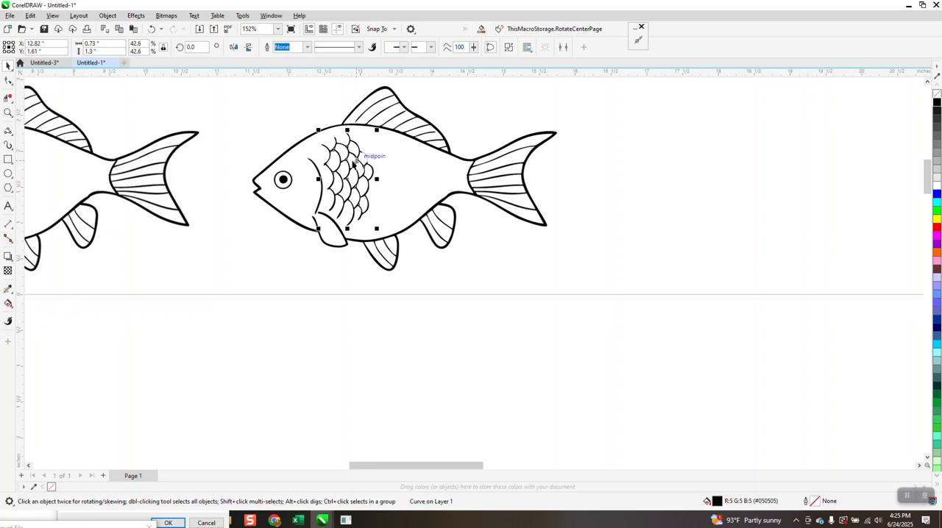
key(XF86Calculator)
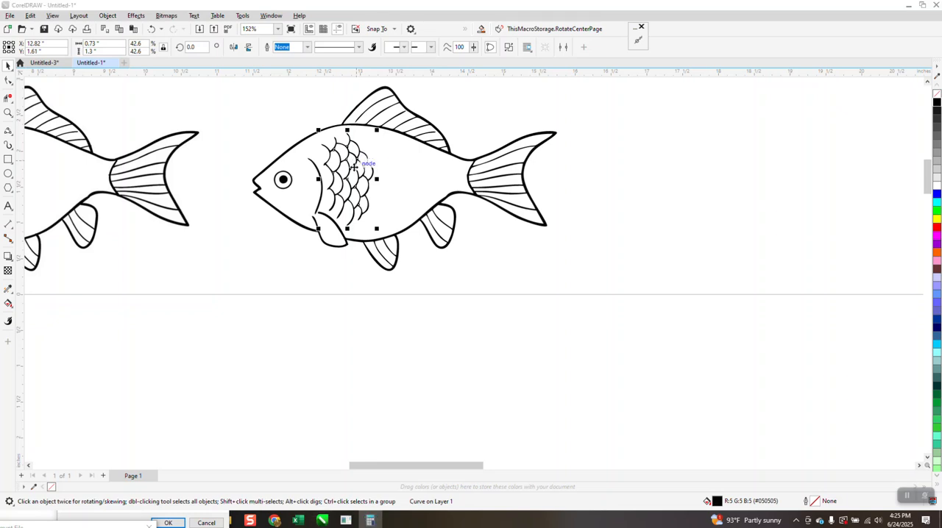
click(678, 181)
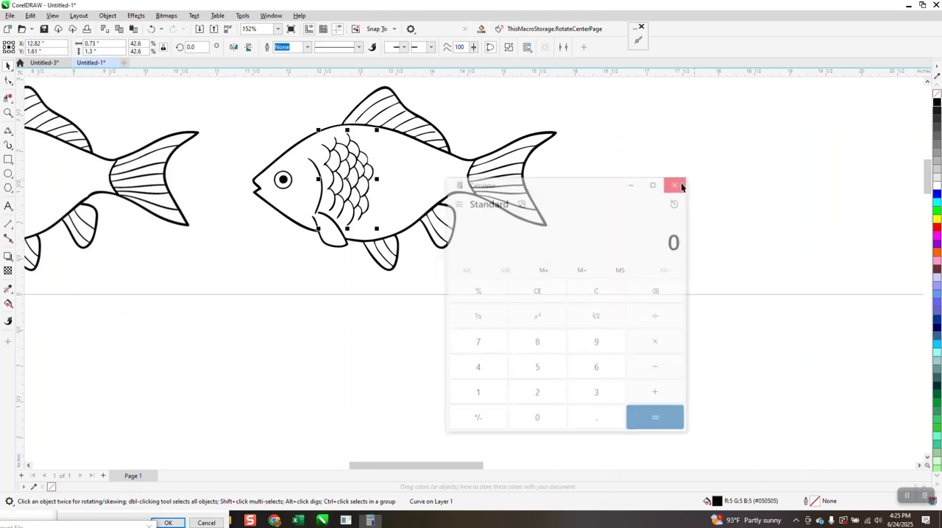
key(Delete)
Step: Move the whole fully scaled fish directly above the traced fish without scales
scroll(300, 270, down, 3)
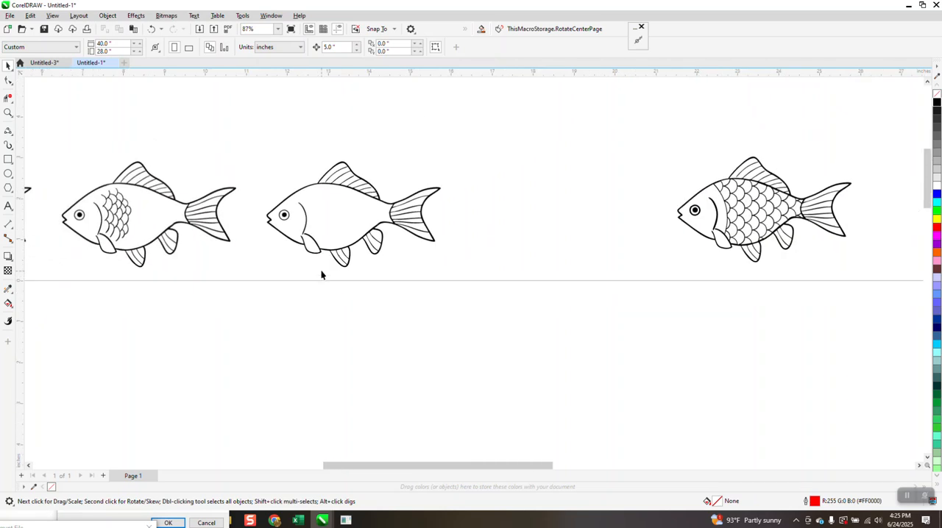
scroll(322, 277, down, 1)
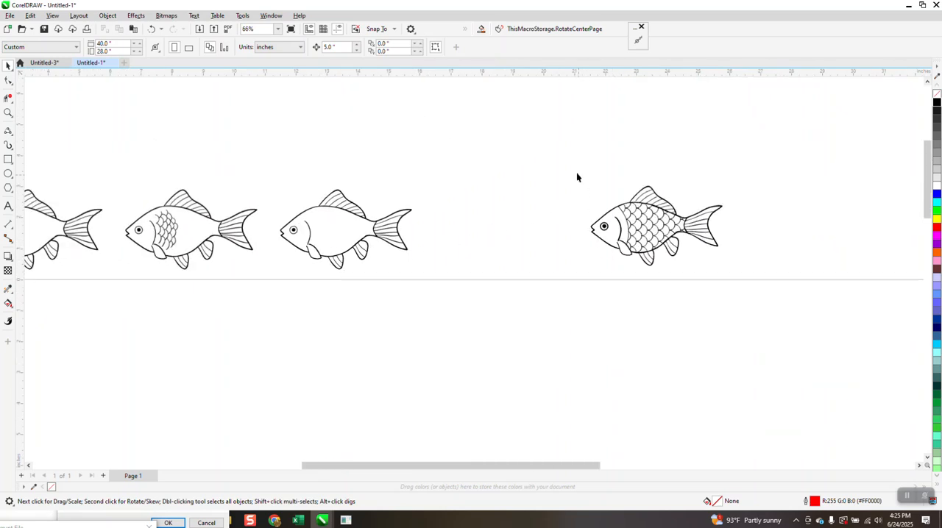
drag(718, 272, 718, 271)
drag(648, 228, 335, 144)
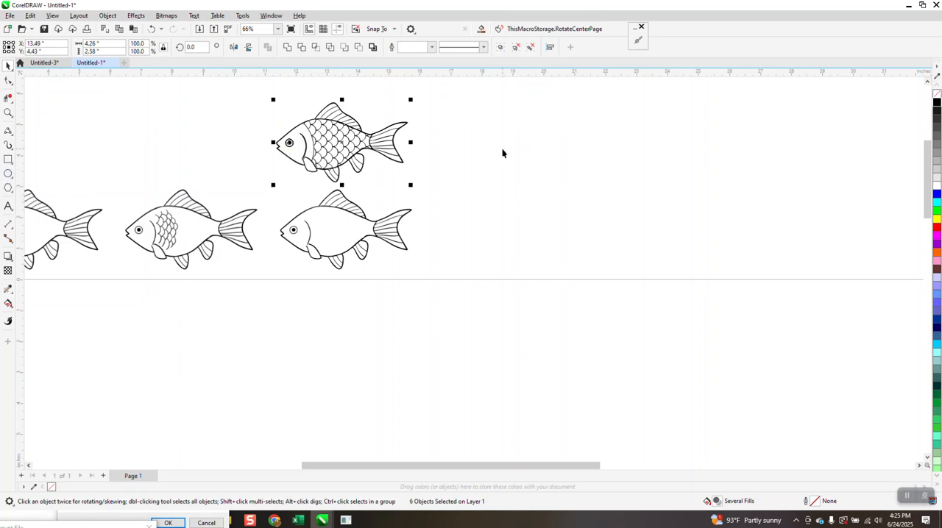
Step: Draw a circle in the empty area right of the fish and set its diameter to 1 inch
click(8, 174)
drag(586, 158, 620, 190)
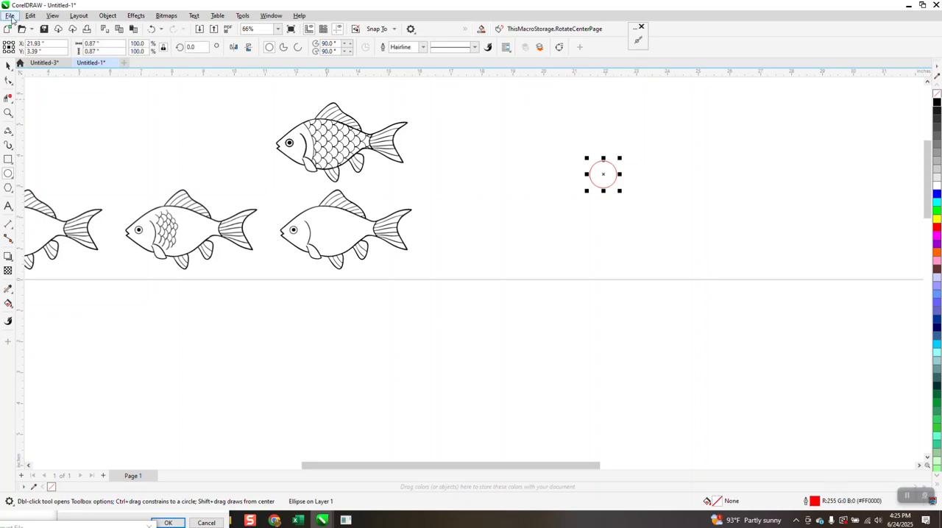
double_click(118, 47)
text(1)
key(Return)
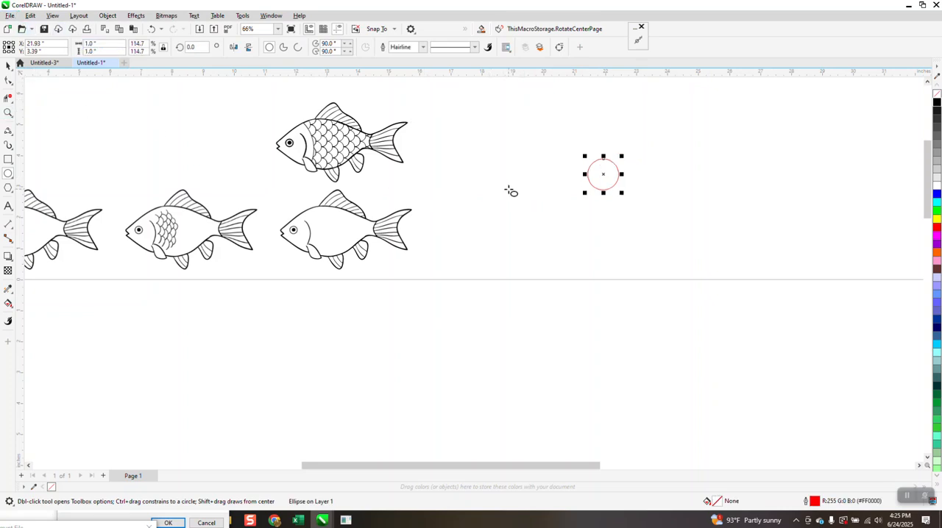
Step: Set the nudge distance to 1 inch and repeat the circle rightward at that spacing to form a row of eight touching circles
click(9, 65)
click(204, 117)
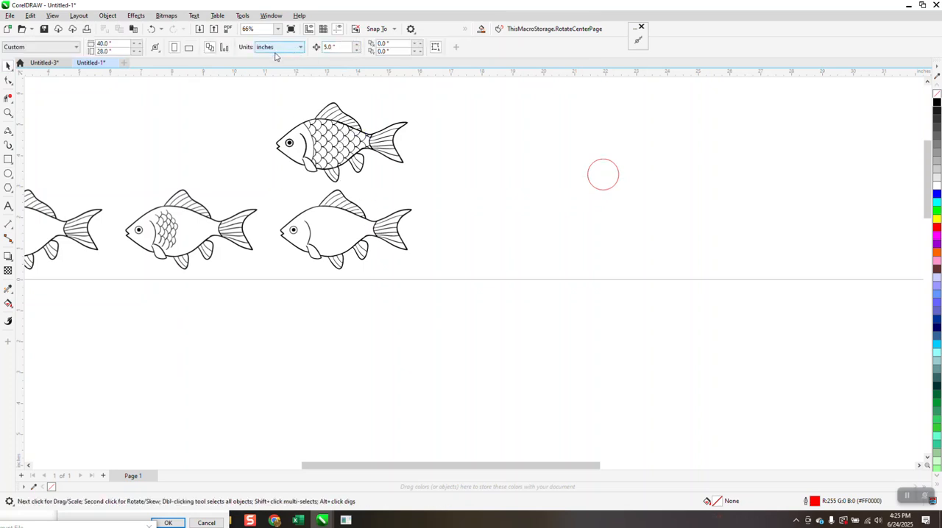
click(333, 48)
text(1)
key(Return)
click(595, 189)
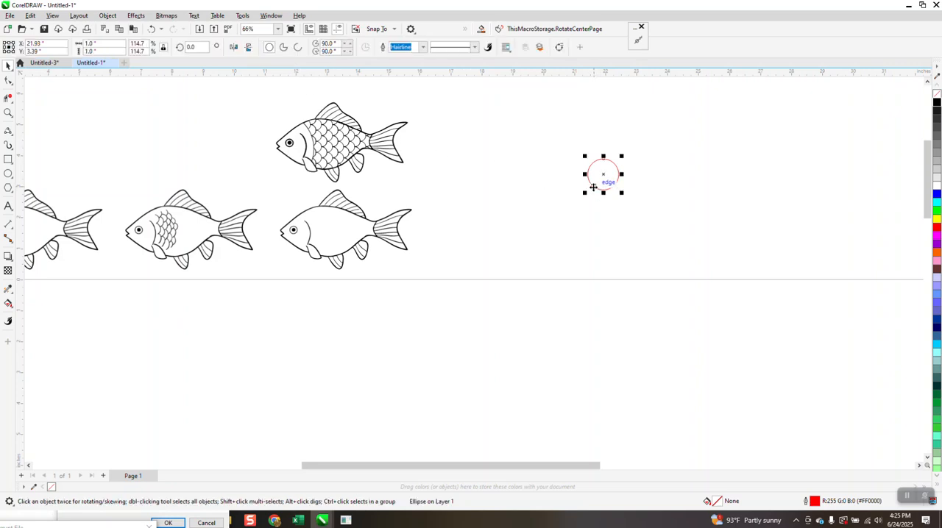
key(ctrl+d)
key(ctrl+d)
key(ctrl+d)
key(ctrl+d)
key(ctrl+d)
key(ctrl+d)
key(ctrl+d)
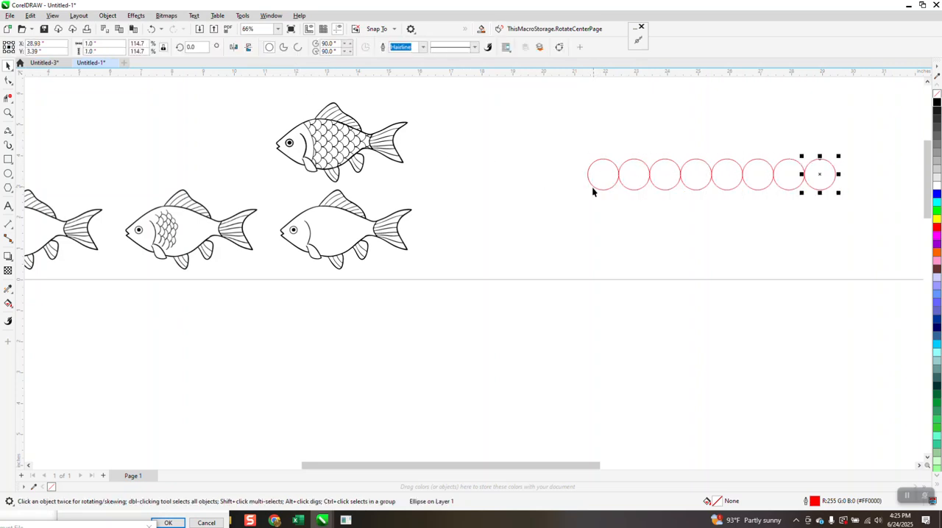
Step: Duplicate the row of circles and offset the copy 0.5 inch down and 0.5 inch left
click(386, 107)
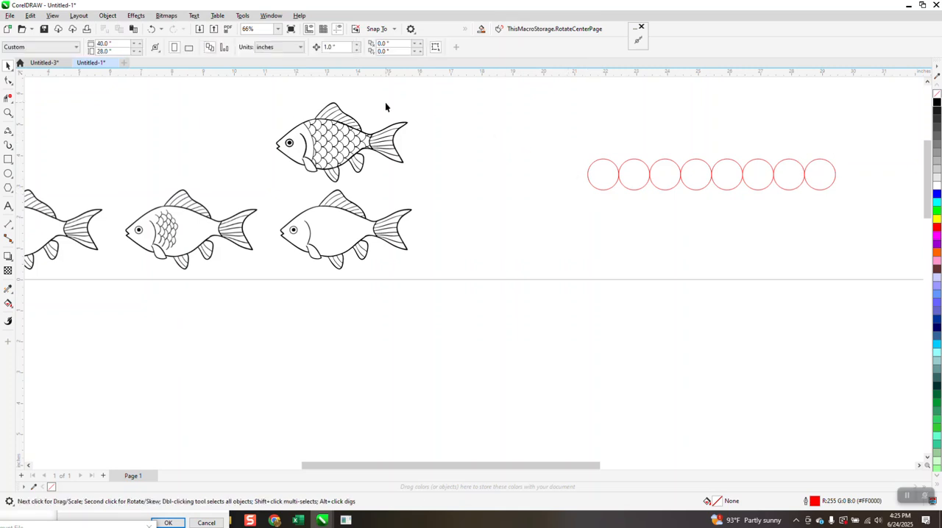
text(.5)
drag(534, 123, 883, 258)
key(ctrl+v)
key(Down)
key(Left)
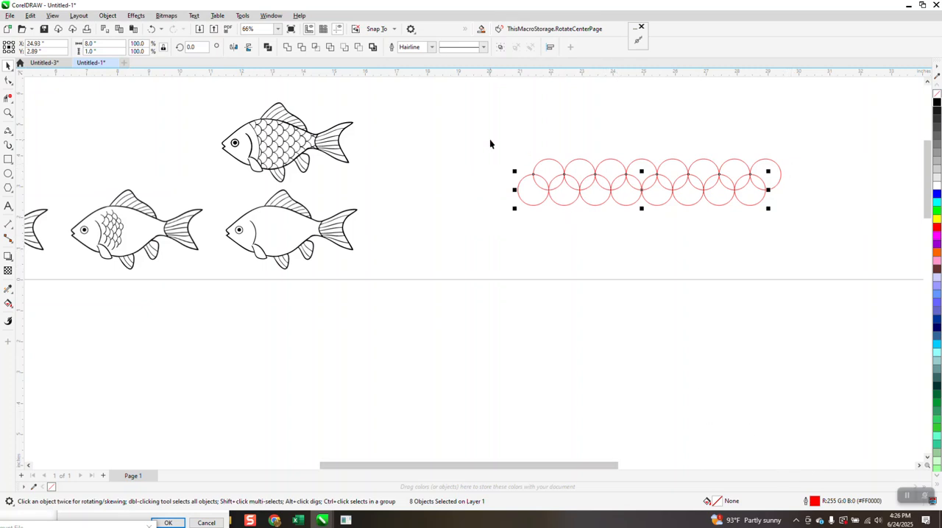
Step: Simplify the two overlapping circle rows and remove the lower arcs of the bottom row with Virtual Segment Delete
drag(491, 144, 851, 245)
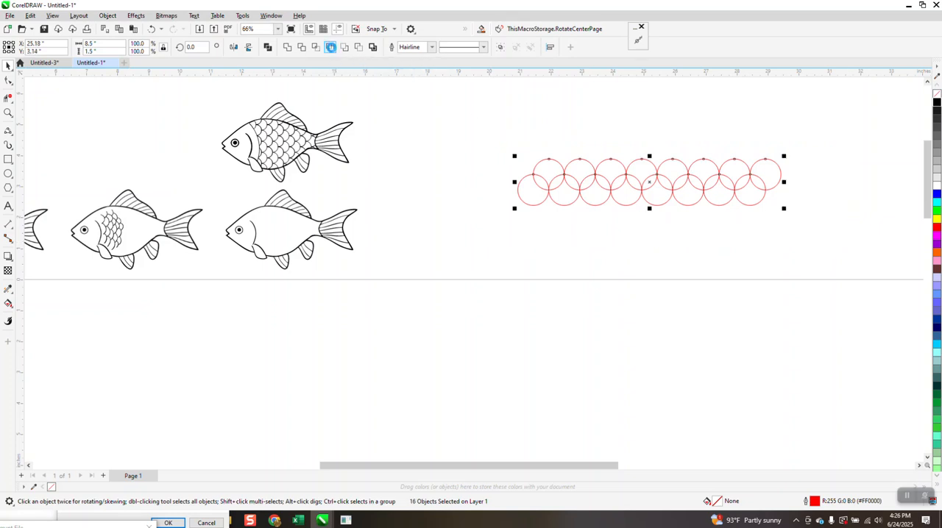
click(331, 46)
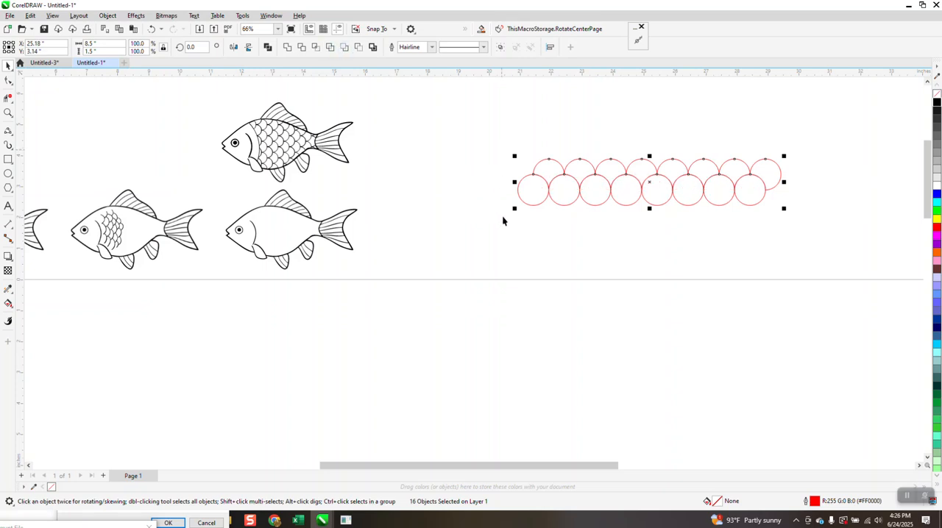
click(9, 97)
drag(490, 197, 776, 215)
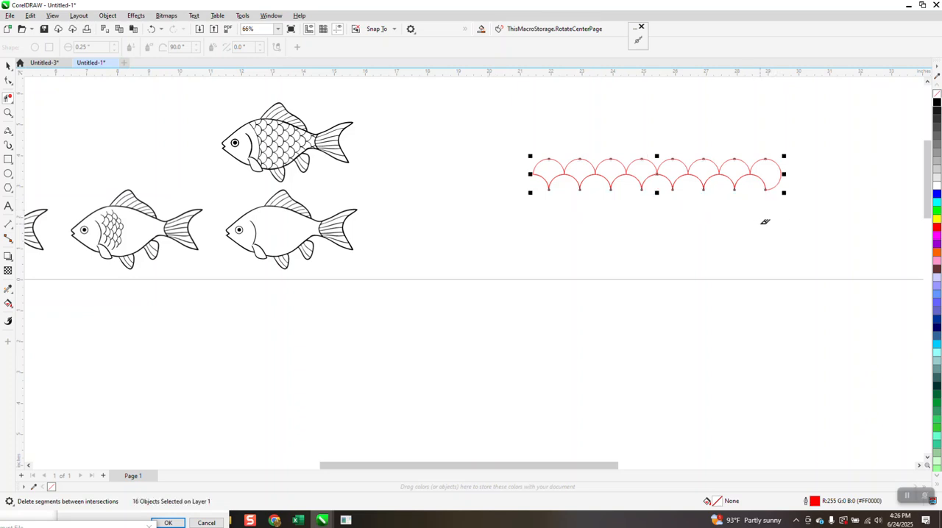
click(8, 65)
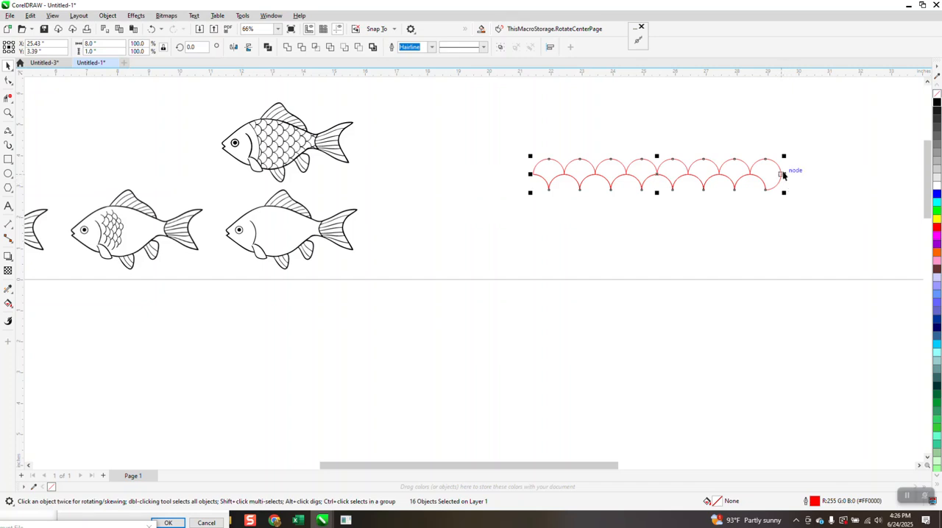
Step: Set the nudge distance to 1 inch and duplicate the scale rows downward at that spacing to build a pattern 9 inches tall
click(388, 119)
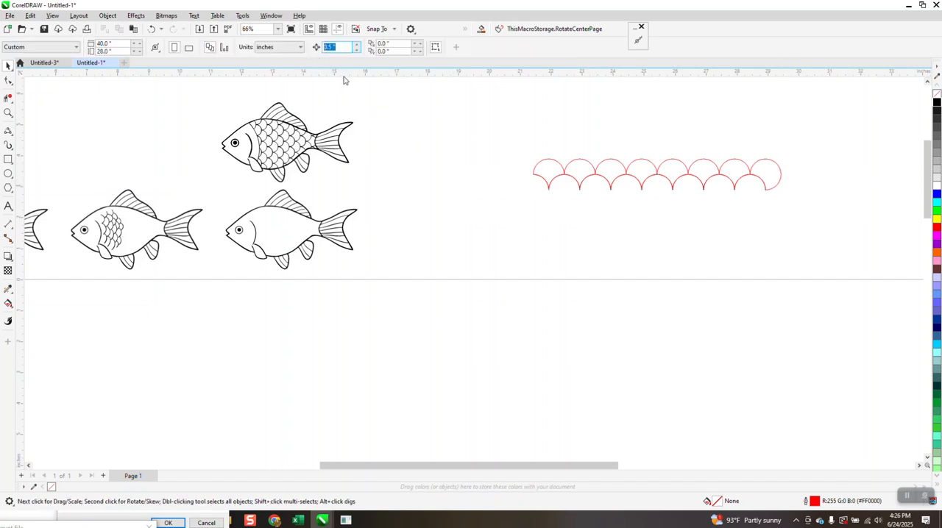
drag(522, 154, 883, 232)
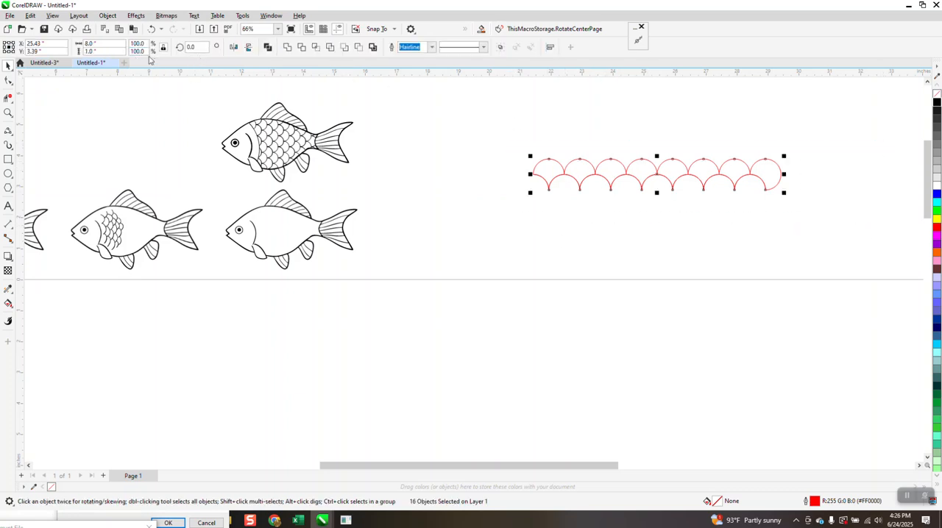
key(ctrl+d)
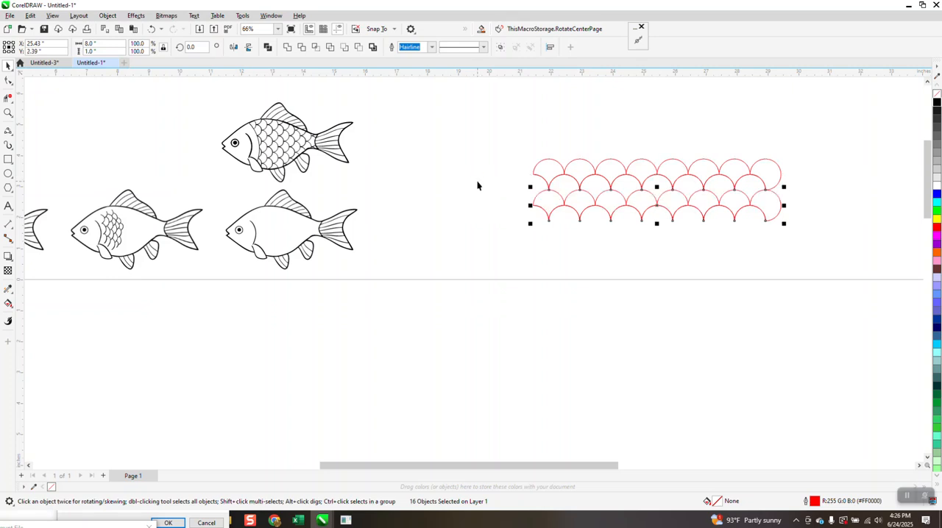
key(ctrl+d)
key(ctrl+d)
key(ctrl+d)
key(ctrl+d)
key(ctrl+d)
key(ctrl+d)
key(ctrl+d)
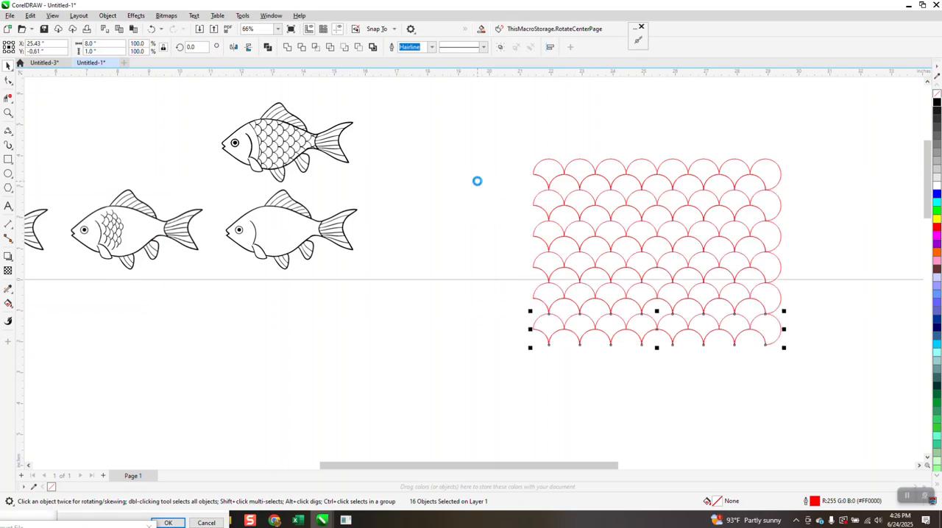
scroll(487, 183, down, 2)
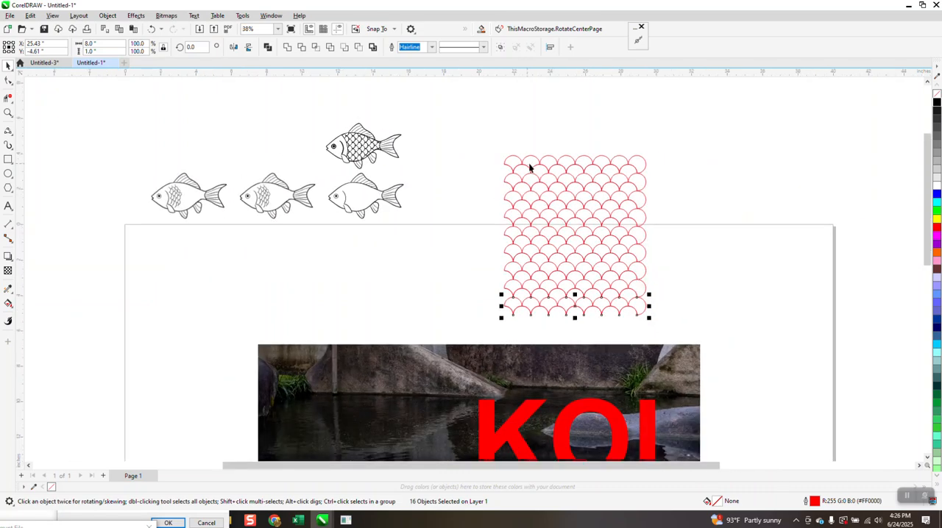
Step: Group all the scale rows into one object and rotate the group 270 degrees
drag(486, 142, 700, 332)
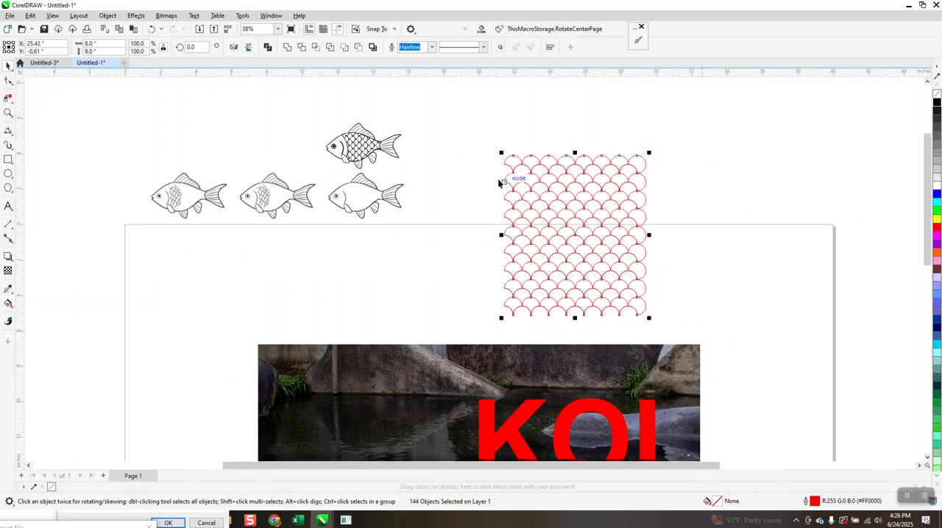
click(108, 16)
mouse_move(233, 190)
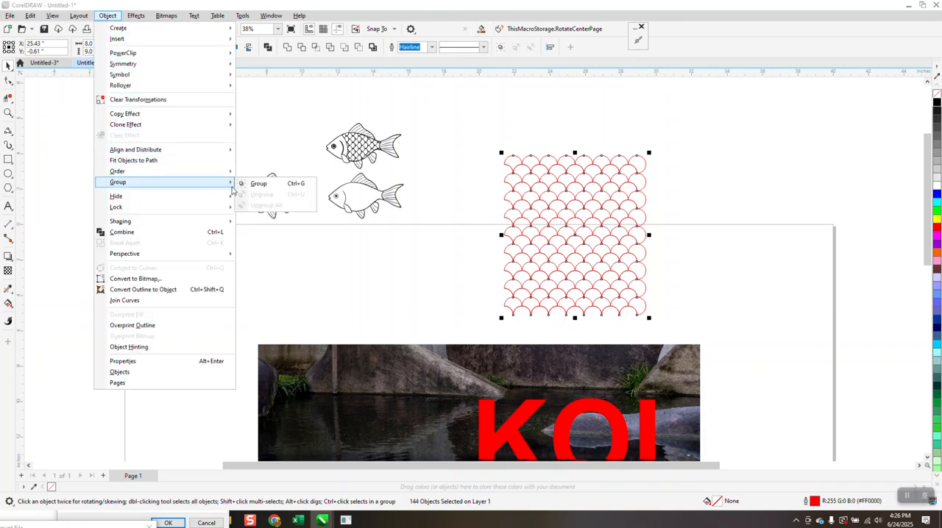
click(258, 183)
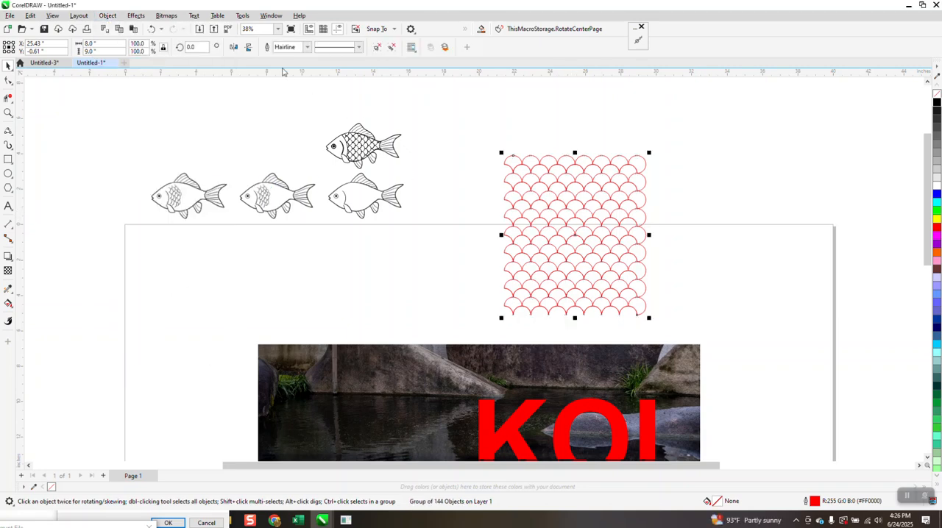
click(200, 46)
key(Return)
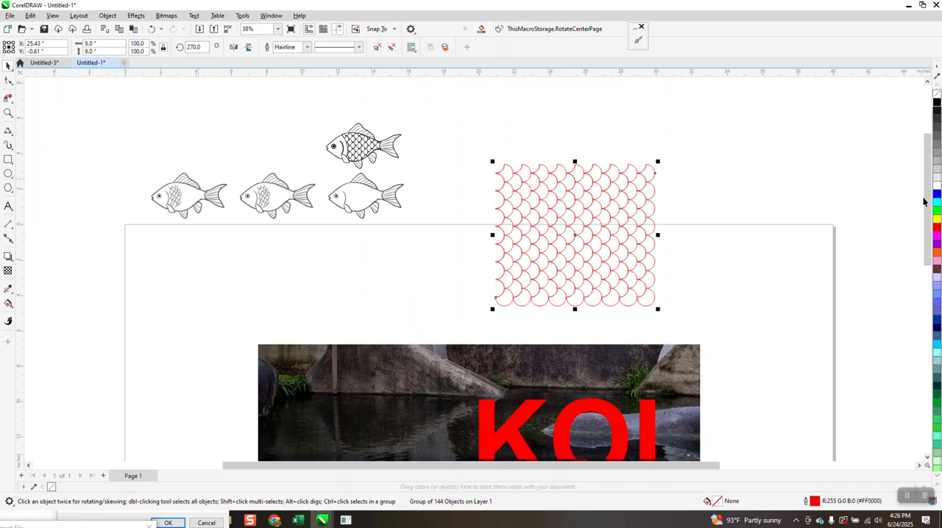
Step: Make the scale pattern's outlines black and shrink it to about 5.46 by 4.85 inches, placed above and right of the fish
right_click(938, 106)
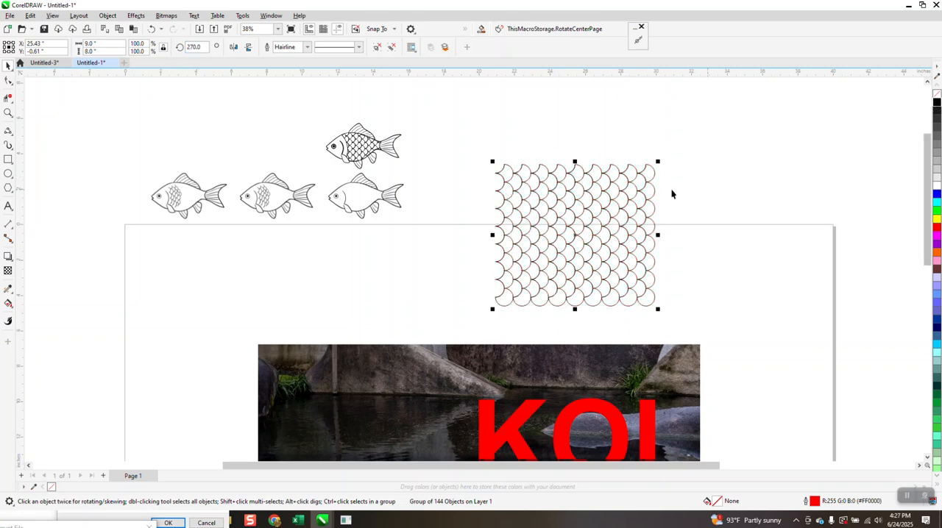
drag(658, 162, 592, 219)
drag(537, 265, 524, 132)
Step: Draw a 3-Point Curve behind the gill of the scaleless fish, from its back down into the pectoral fin, about 1.39 inches tall
click(10, 112)
drag(324, 186, 452, 227)
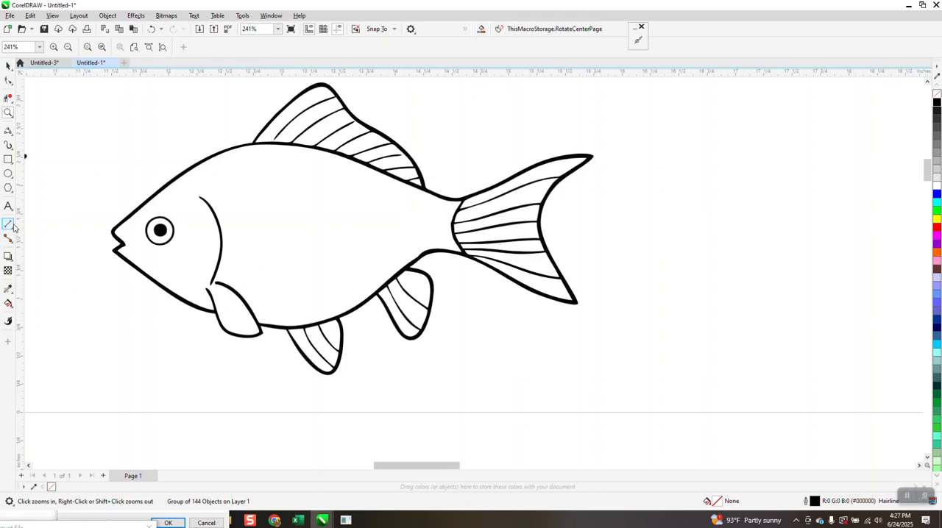
click(9, 133)
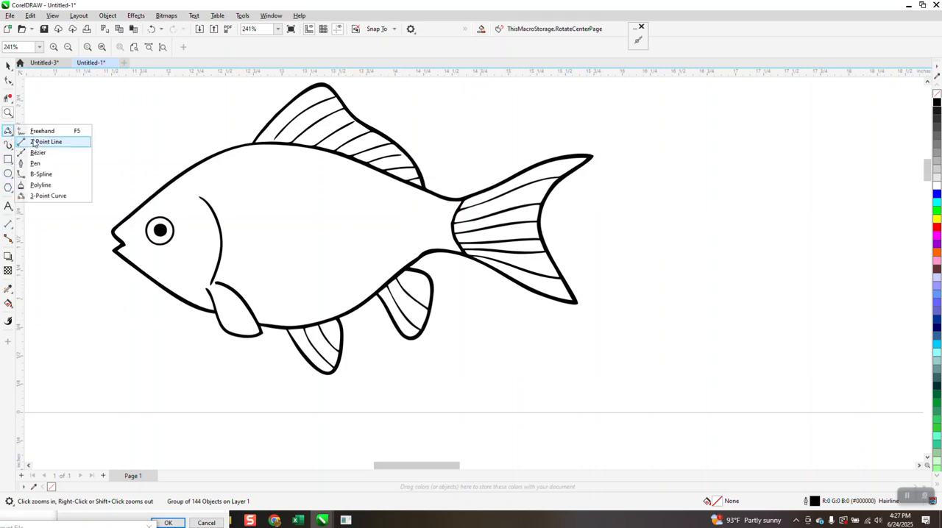
click(49, 196)
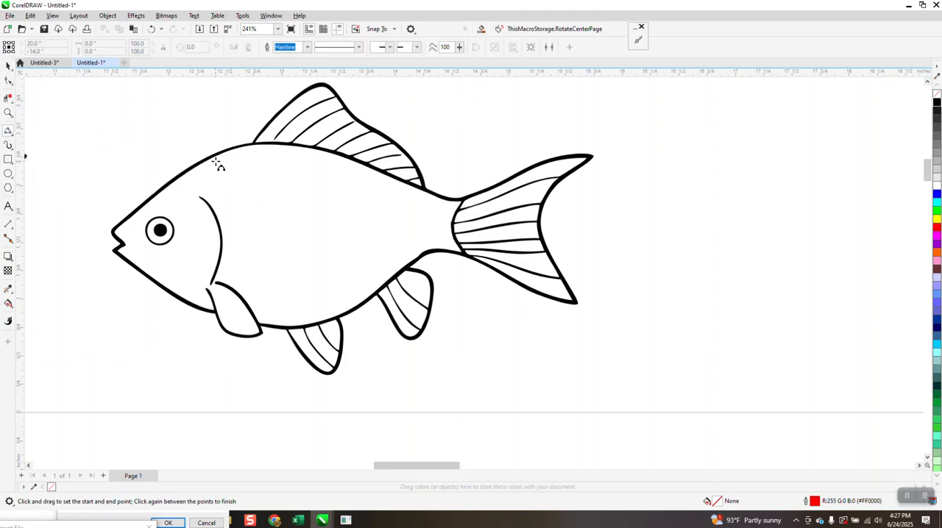
drag(212, 158, 228, 316)
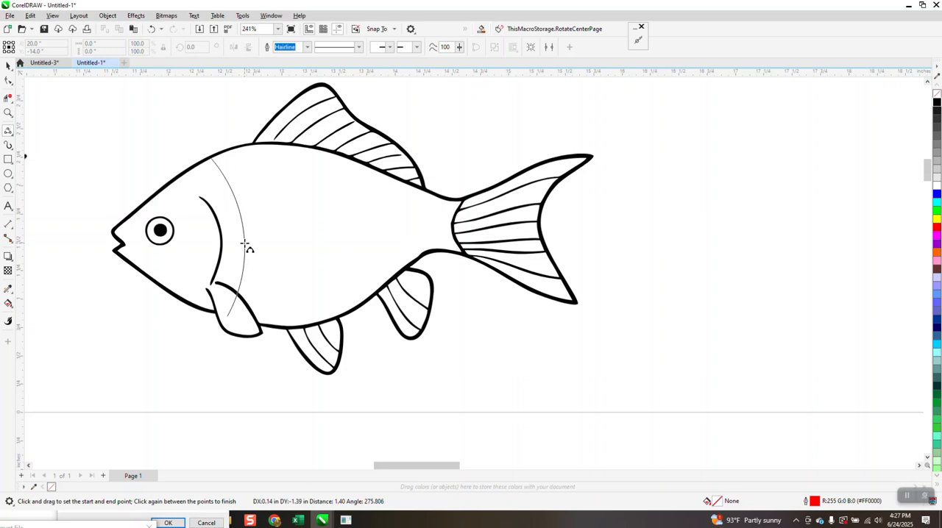
click(245, 244)
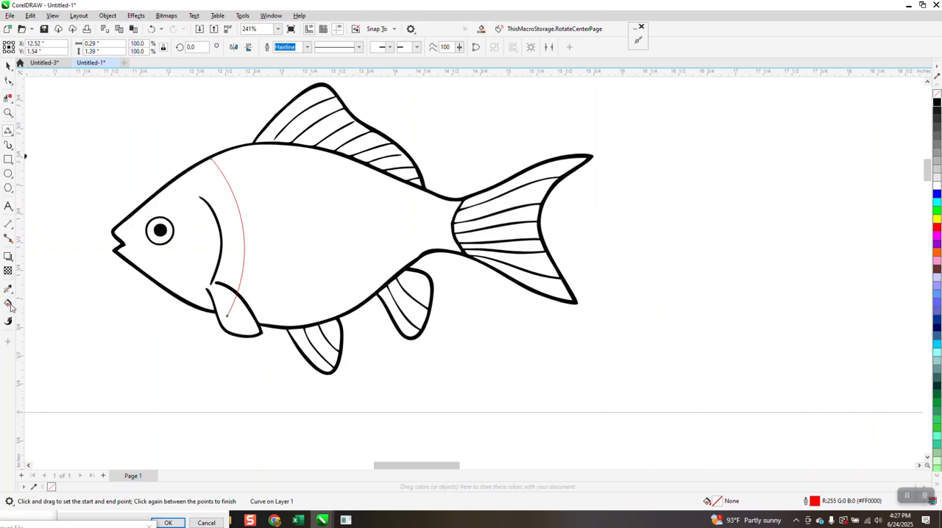
click(9, 303)
click(9, 65)
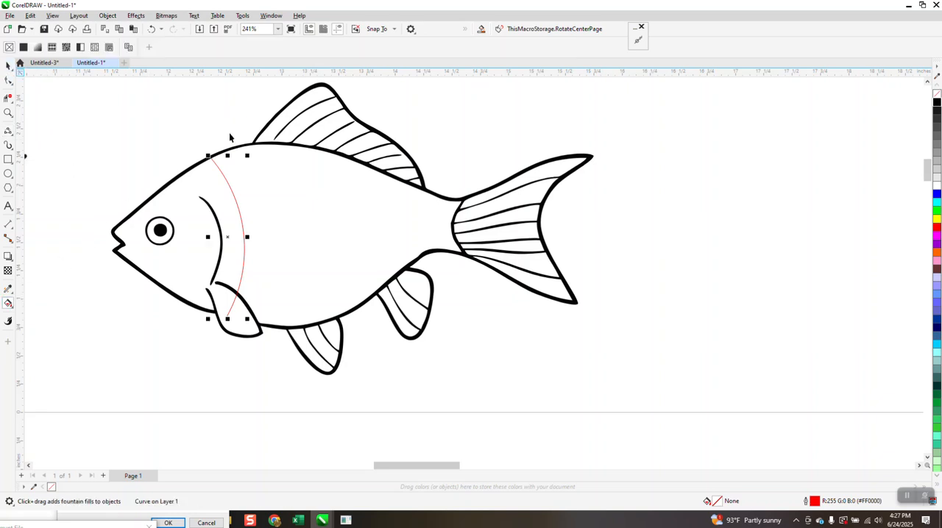
click(249, 145)
click(200, 123)
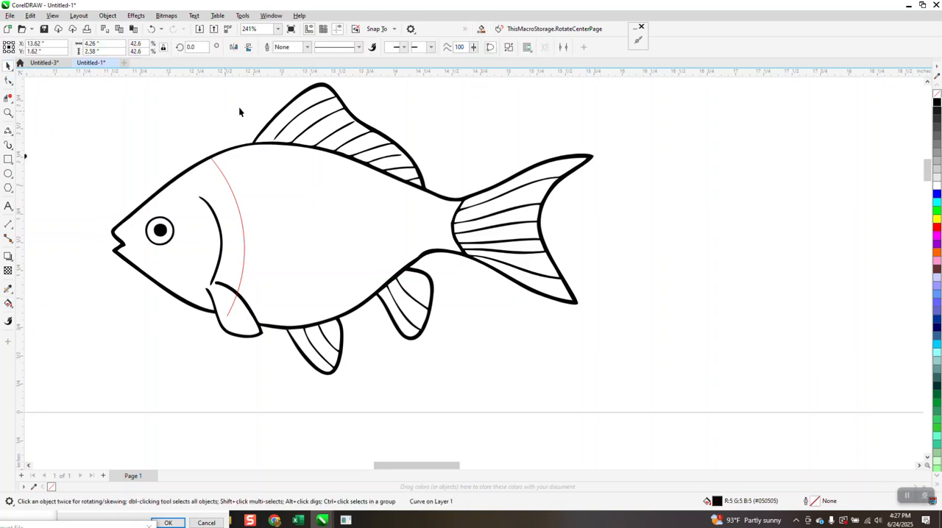
click(330, 47)
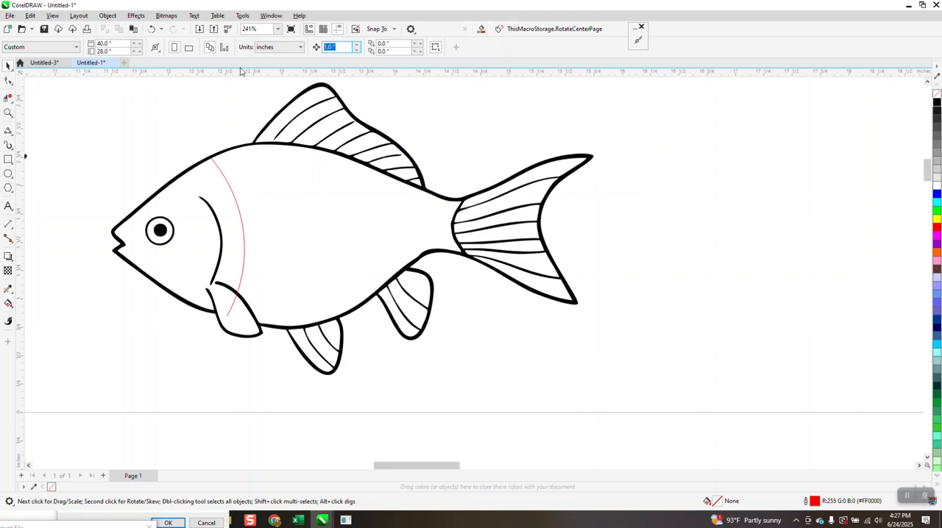
Step: Create a Smart Fill shape from the body region behind the red curve and move it 5 inches right, clear of the fish
click(8, 303)
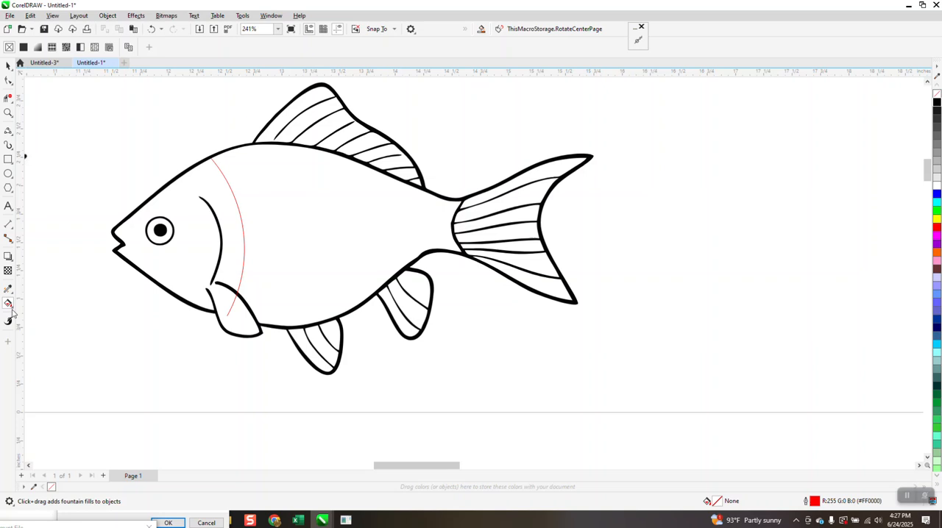
click(11, 307)
click(42, 313)
click(308, 255)
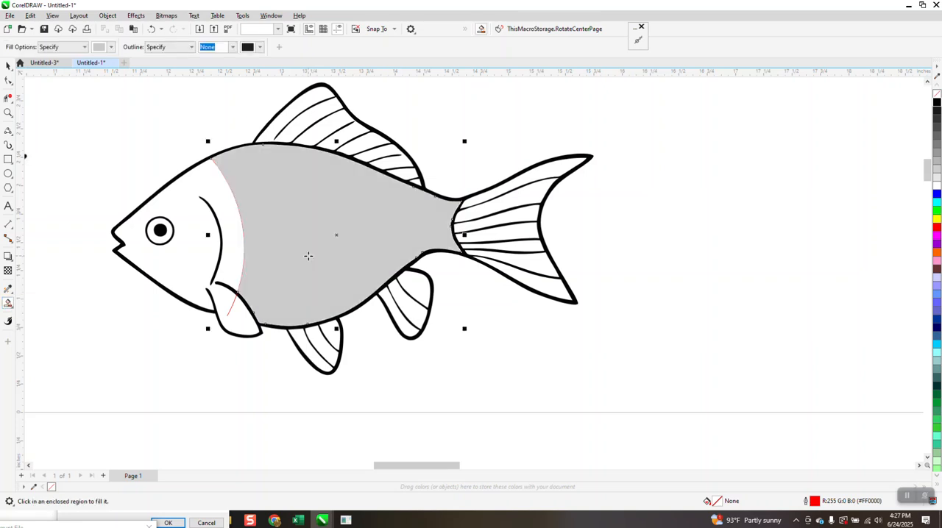
scroll(103, 235, down, 2)
key(Right)
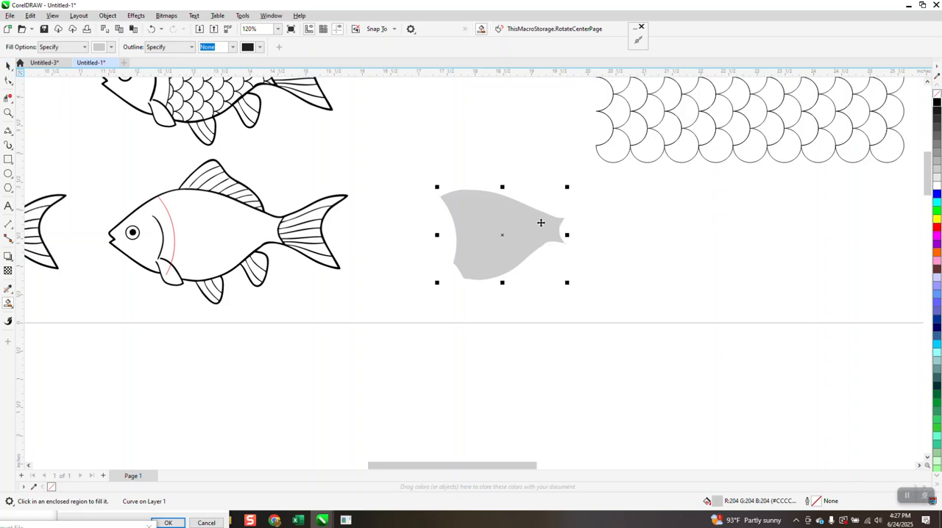
Step: Remove the grey fill from the body shape and give it a black outline
scroll(542, 220, down, 3)
key(space)
click(687, 181)
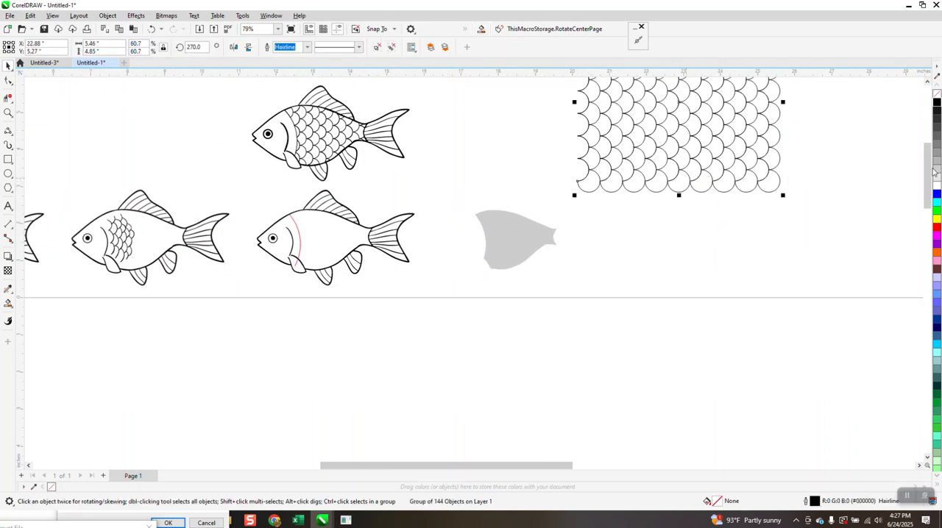
click(491, 250)
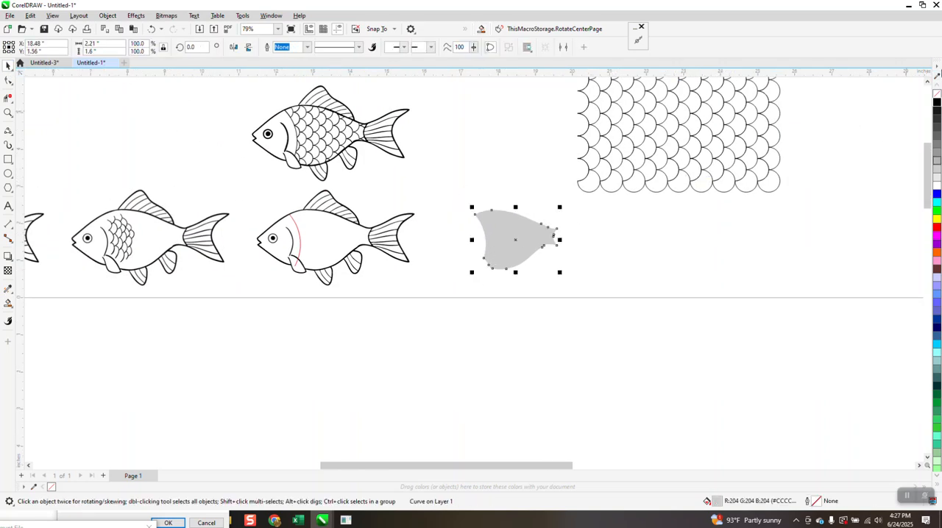
click(936, 99)
right_click(937, 106)
Step: Scale the scale pattern down to about 2.97 by 2.64 inches and place it over the body outline
click(690, 137)
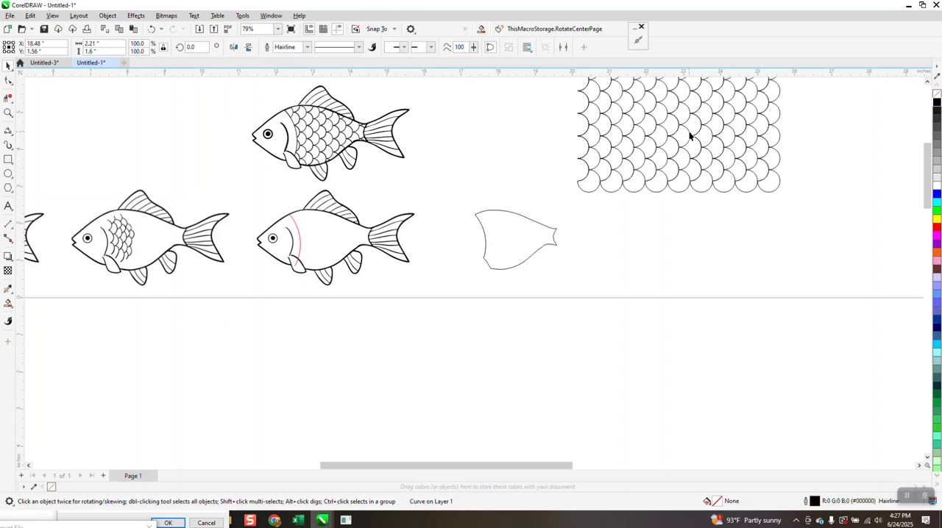
drag(704, 141, 711, 240)
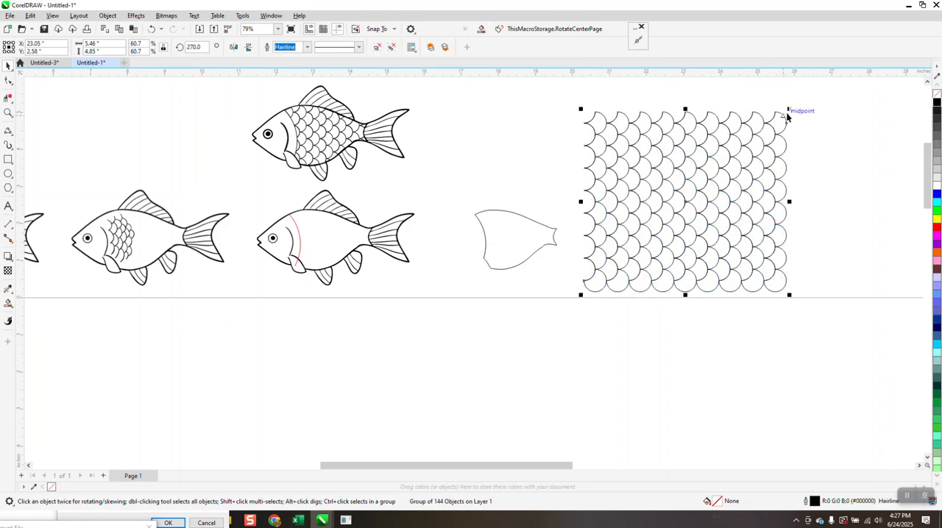
drag(789, 110, 695, 193)
drag(663, 227, 554, 225)
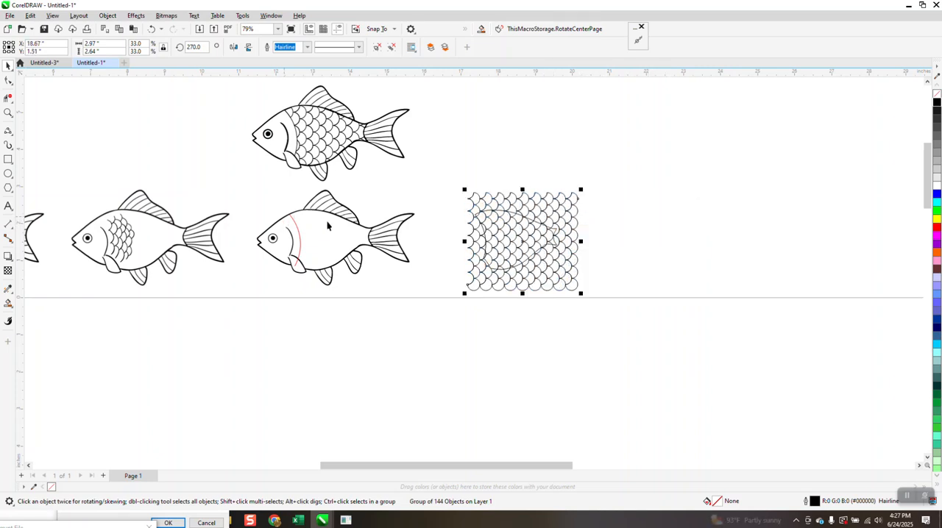
Step: Resize the scale pattern to about 2.34 by 1.98 inches and reposition it so it fully covers the body outline
click(8, 113)
drag(424, 181, 639, 309)
click(8, 66)
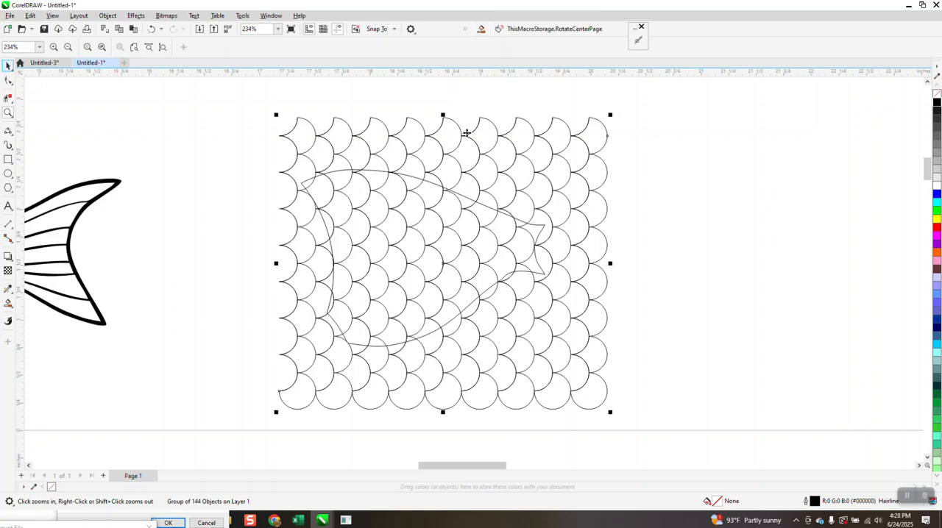
drag(610, 115, 527, 188)
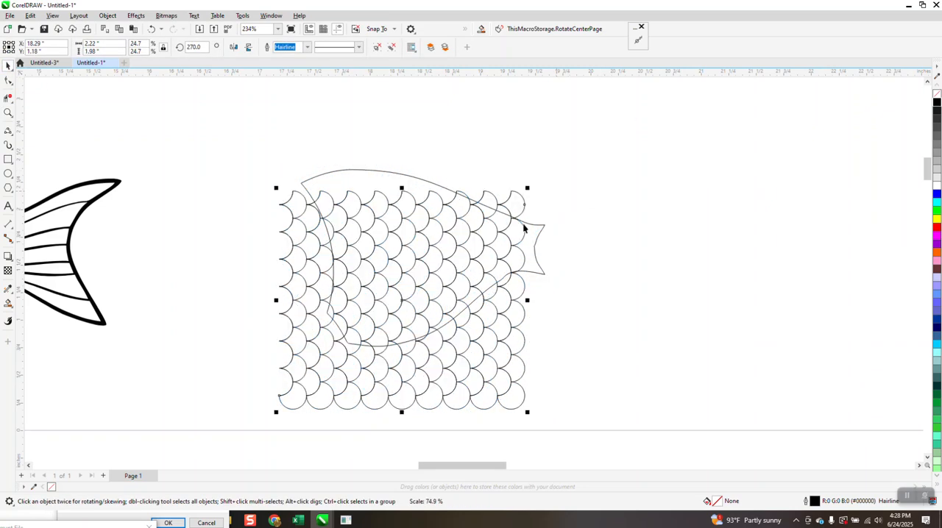
drag(482, 339, 497, 284)
drag(533, 316, 535, 320)
drag(547, 249, 560, 250)
drag(524, 321, 527, 329)
click(594, 177)
Step: Colour the body shape's outline red to distinguish it from the scale pattern
click(531, 229)
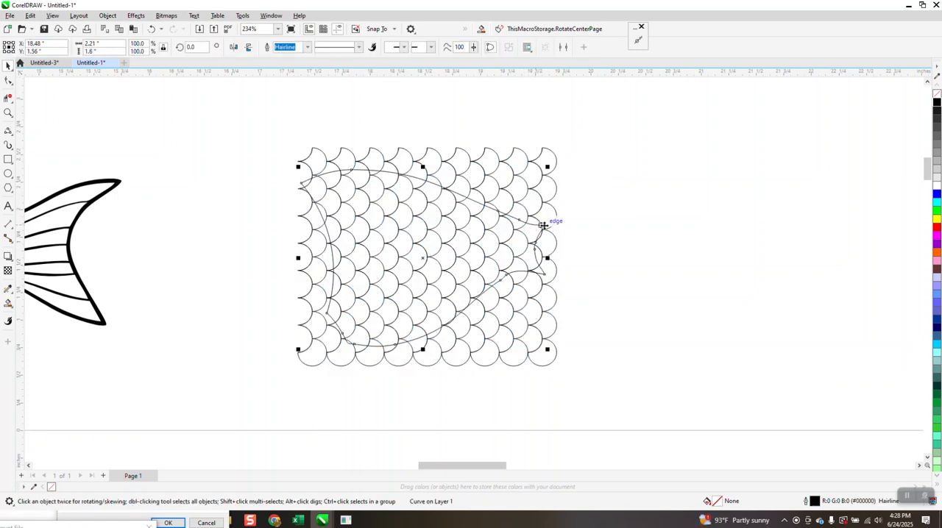
right_click(937, 227)
click(8, 111)
drag(473, 203, 492, 209)
drag(523, 359, 561, 375)
scroll(513, 142, down, 3)
scroll(472, 167, down, 10)
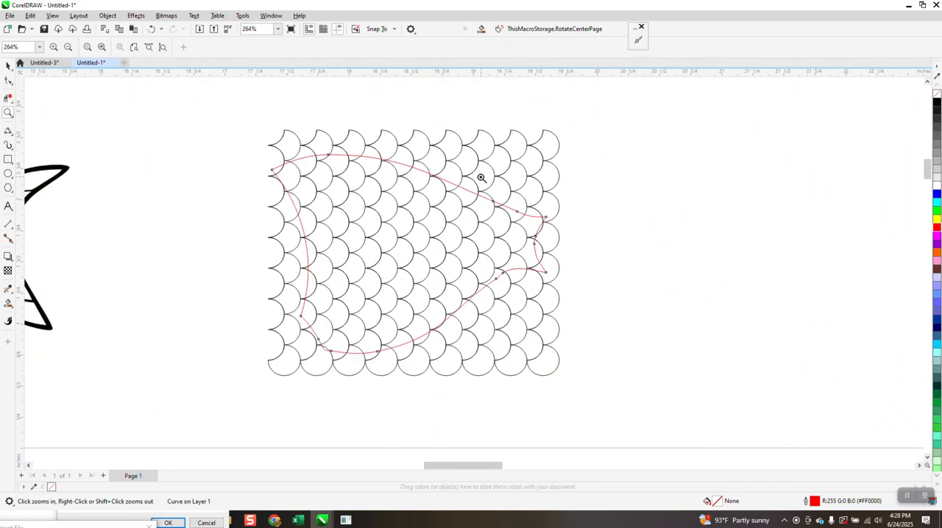
Step: Intersect the scale pattern with the red body outline to create scales trimmed to the body shape
click(8, 65)
drag(234, 116, 538, 367)
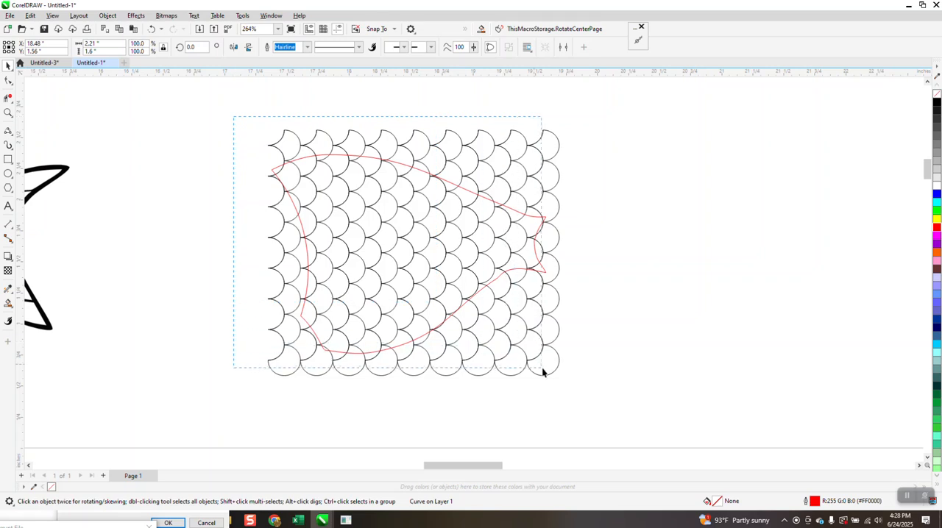
drag(589, 401, 586, 396)
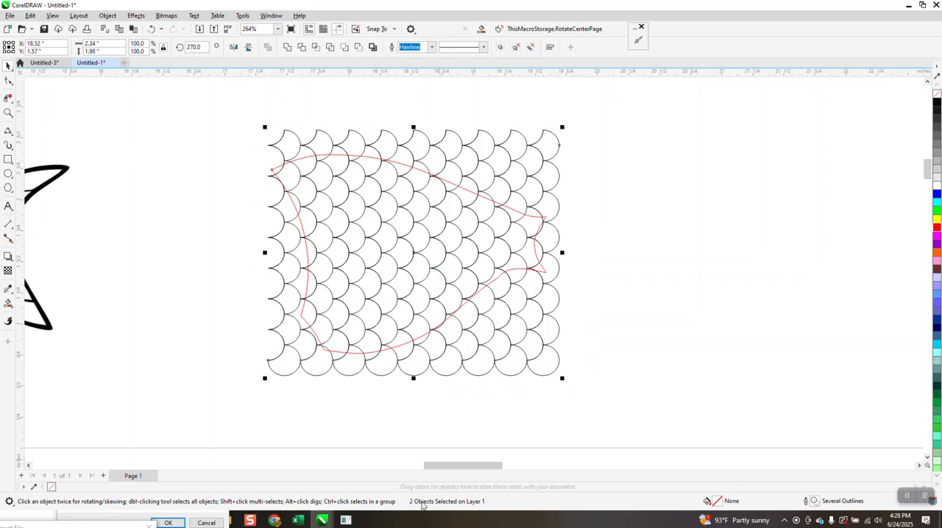
click(315, 48)
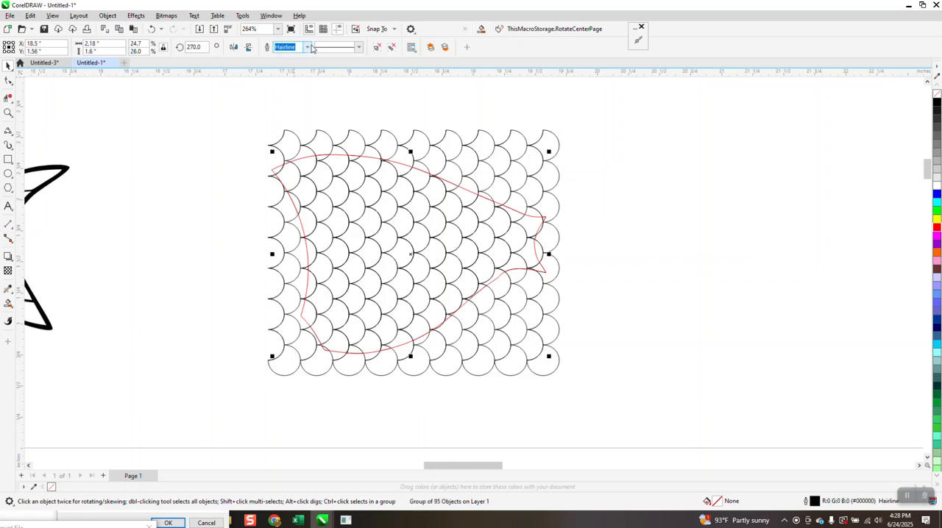
Step: Move the trimmed scales 5 inches left into the fish's body and check their fit up close
scroll(585, 122, down, 2)
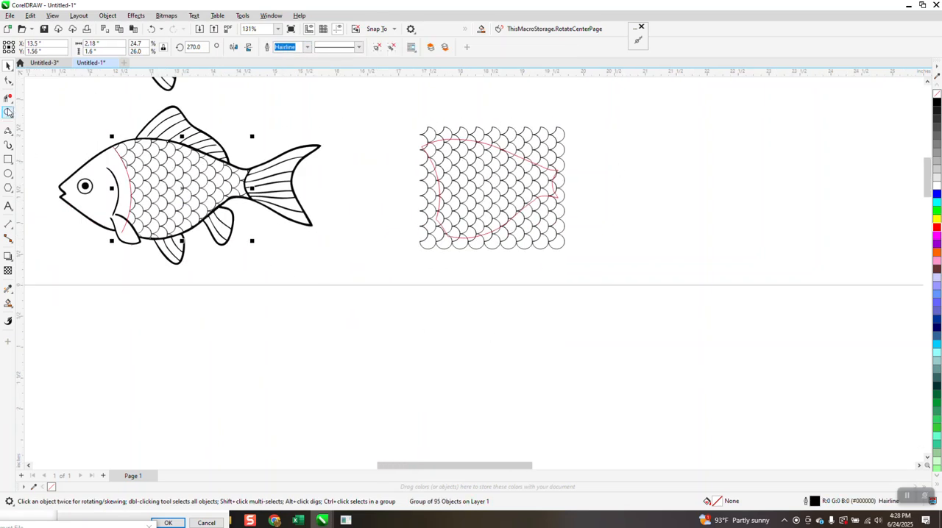
click(8, 112)
drag(91, 141, 260, 289)
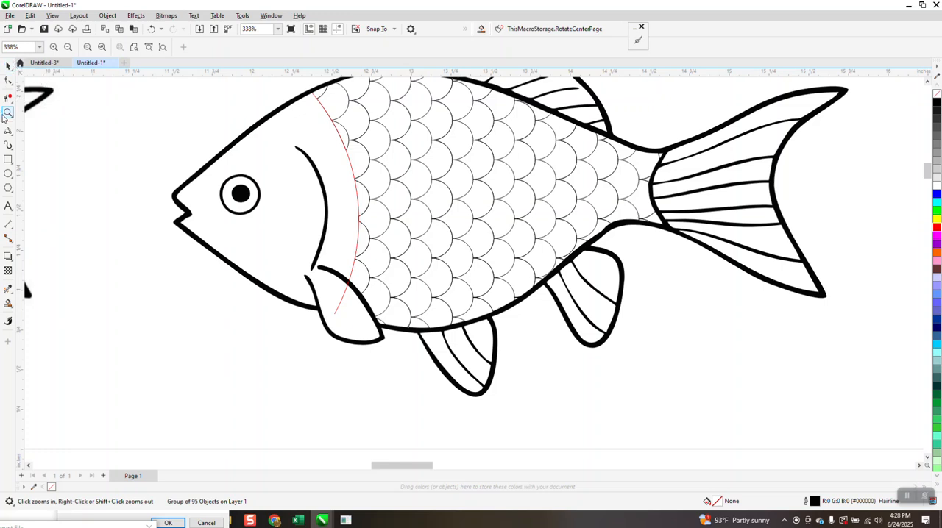
Step: Delete the red line segment that crosses the pectoral fin with Virtual Segment Delete
click(8, 98)
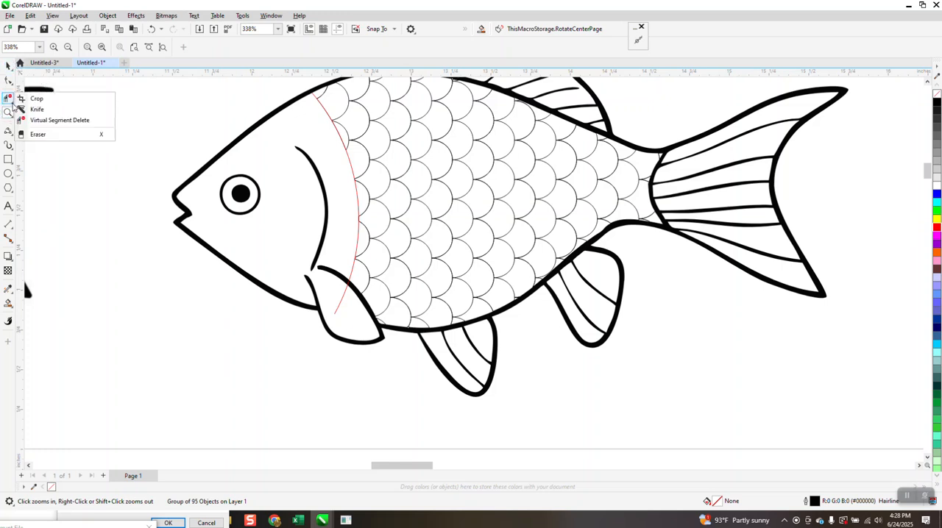
click(52, 121)
click(346, 289)
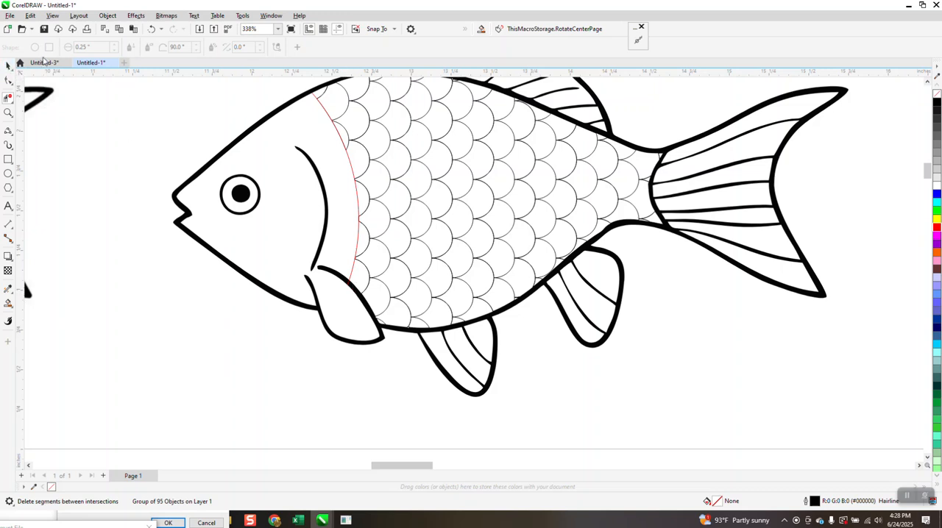
Step: Try moving the red curve behind the fish's head, undo the move, and colour the curve's outline black
click(8, 65)
drag(328, 118, 259, 131)
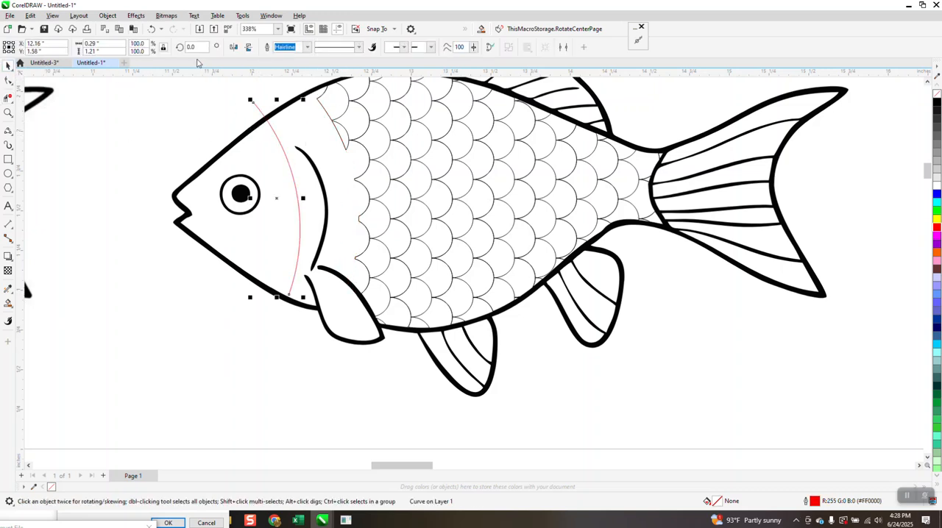
click(152, 28)
scroll(310, 310, down, 1)
scroll(635, 347, down, 1)
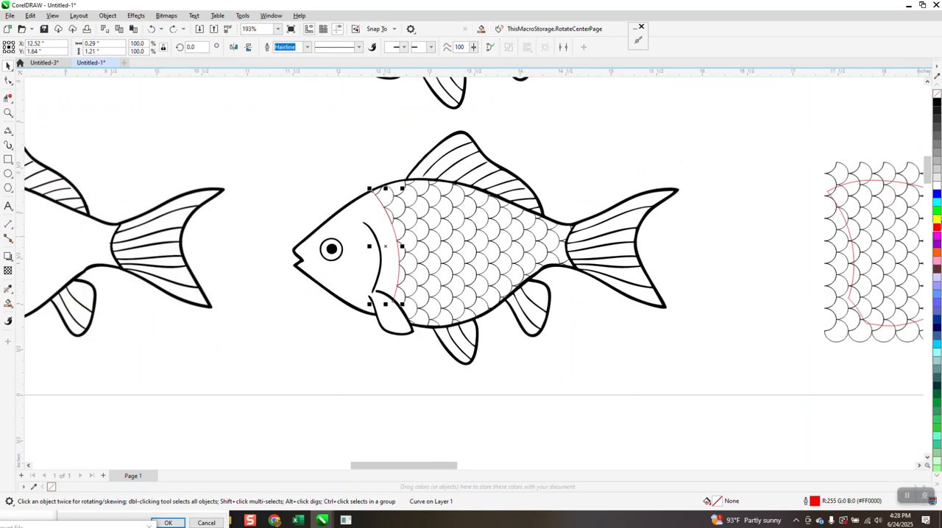
right_click(937, 104)
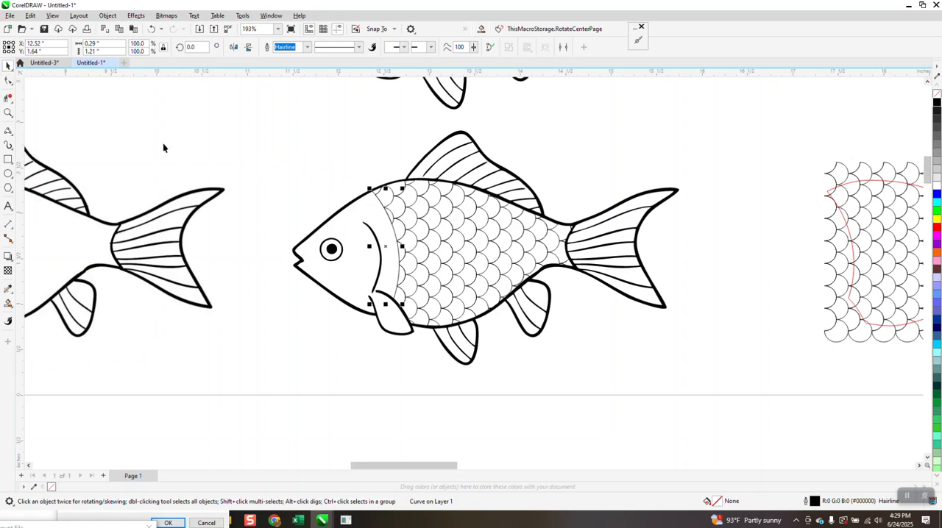
Step: Thicken the outlines of the trimmed scales and the curve behind the head together, then clear the selection
drag(346, 175, 610, 353)
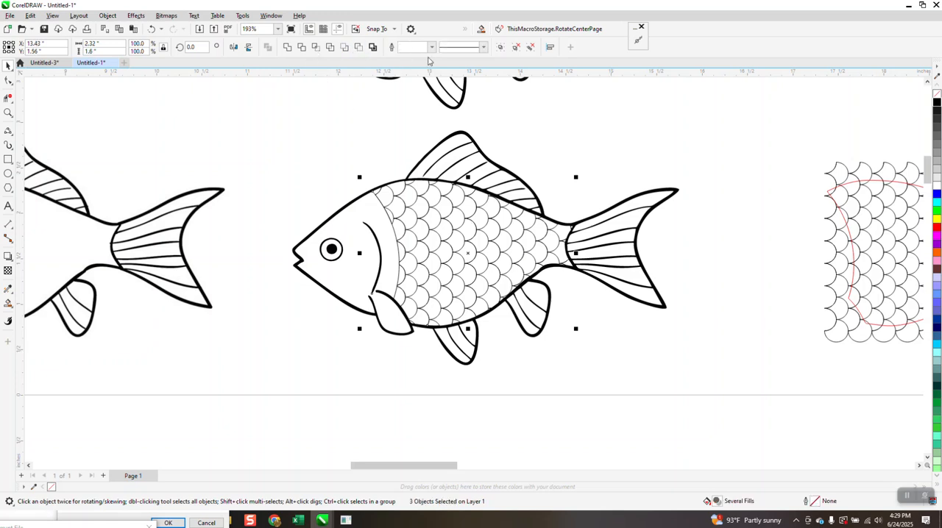
click(432, 46)
click(408, 88)
click(319, 149)
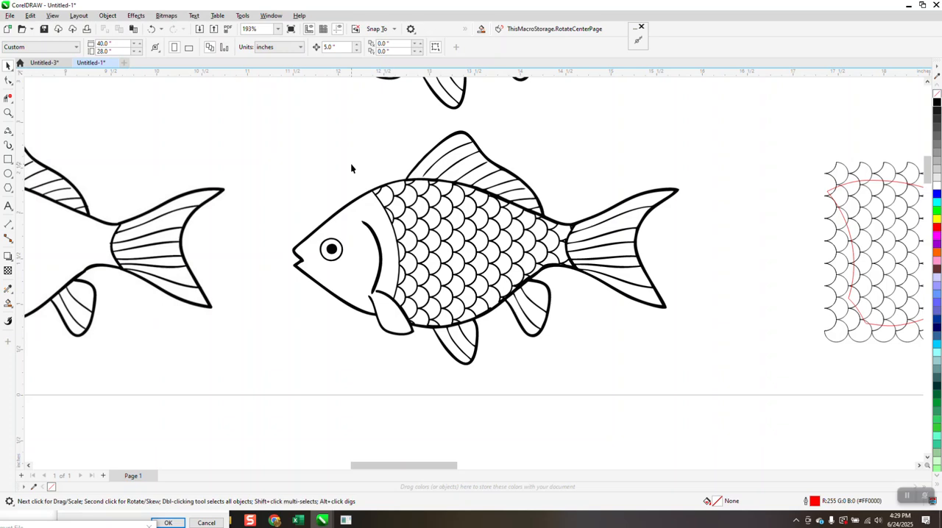
scroll(381, 176, down, 1)
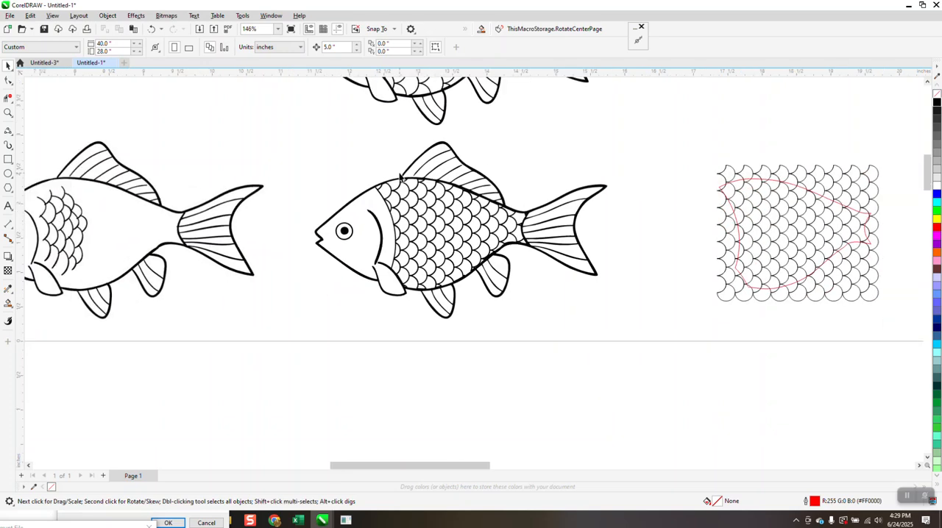
scroll(394, 179, down, 1)
scroll(590, 214, down, 1)
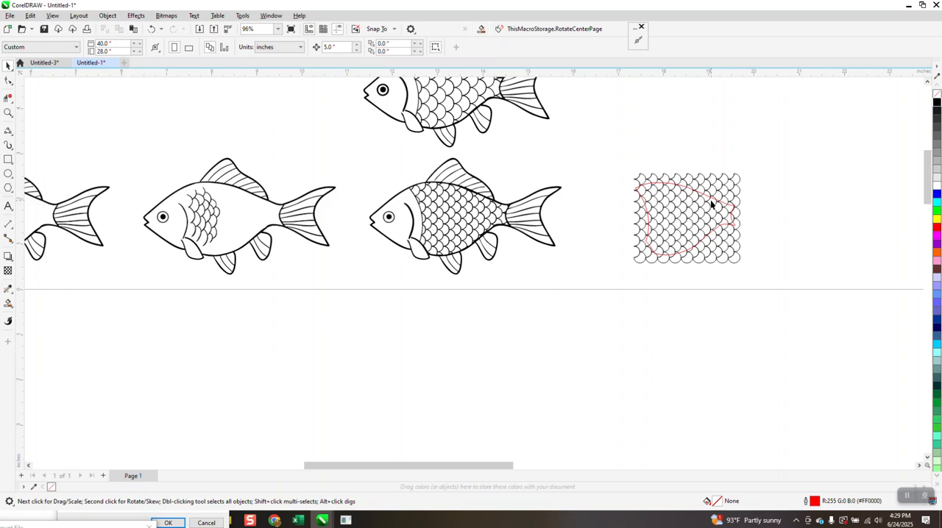
scroll(660, 215, down, 2)
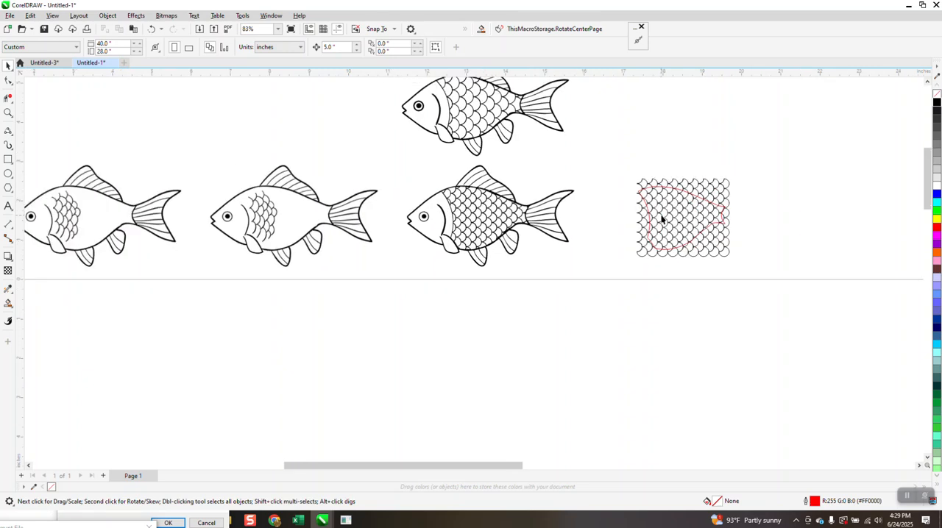